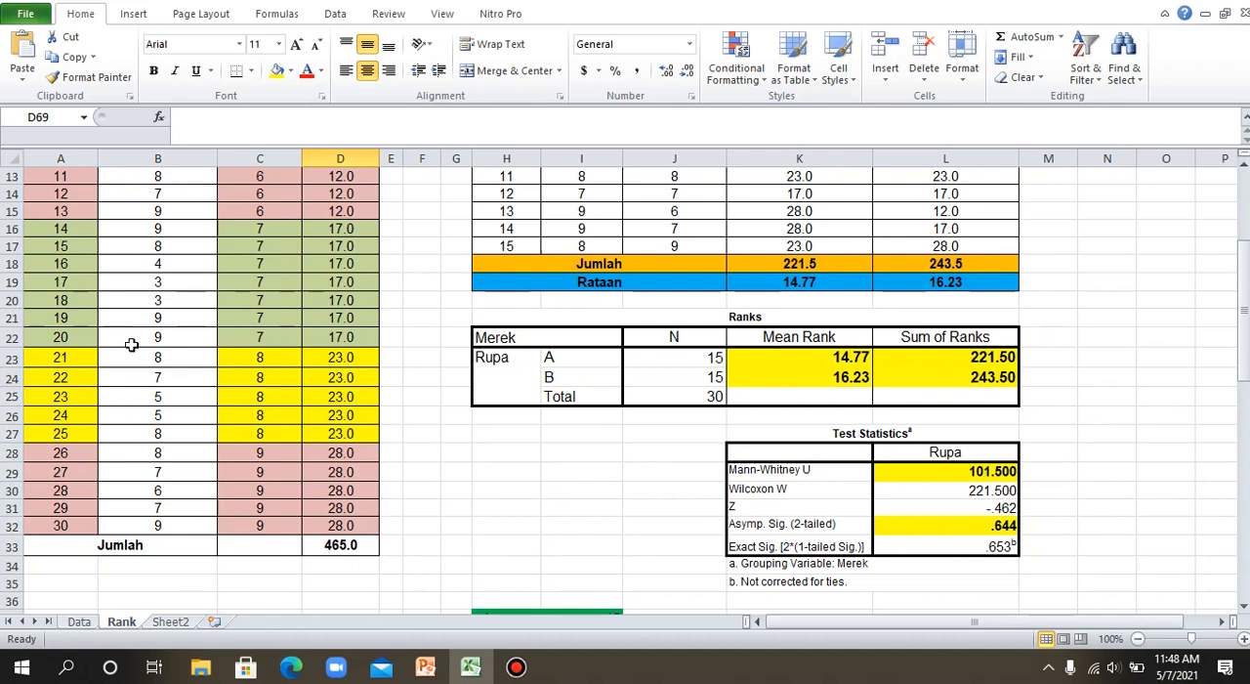
Examine the combined data table by selecting No Urut A3:A17, Data Gabungan B3:B17 and the Sort values C3:C32.
{"action": "scroll", "coordinate": [137, 440], "scroll_direction": "up", "scroll_amount": 4}
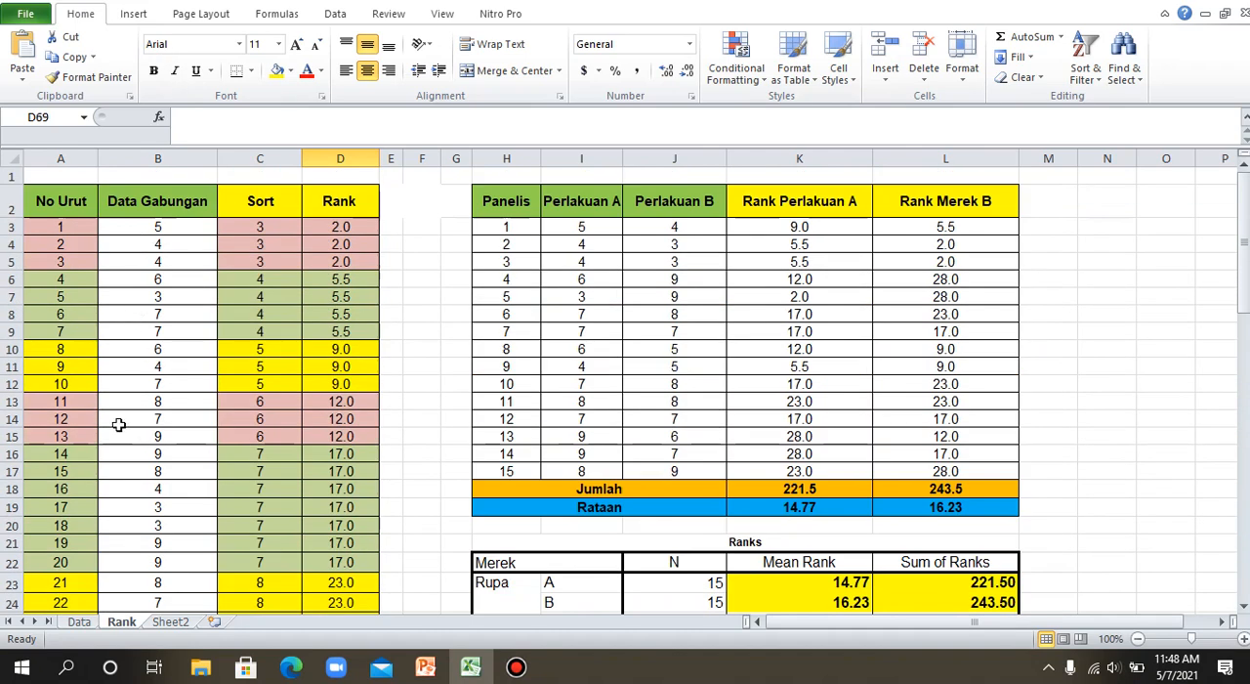
{"action": "left_click_drag", "start_coordinate": [70, 228], "coordinate": [73, 470]}
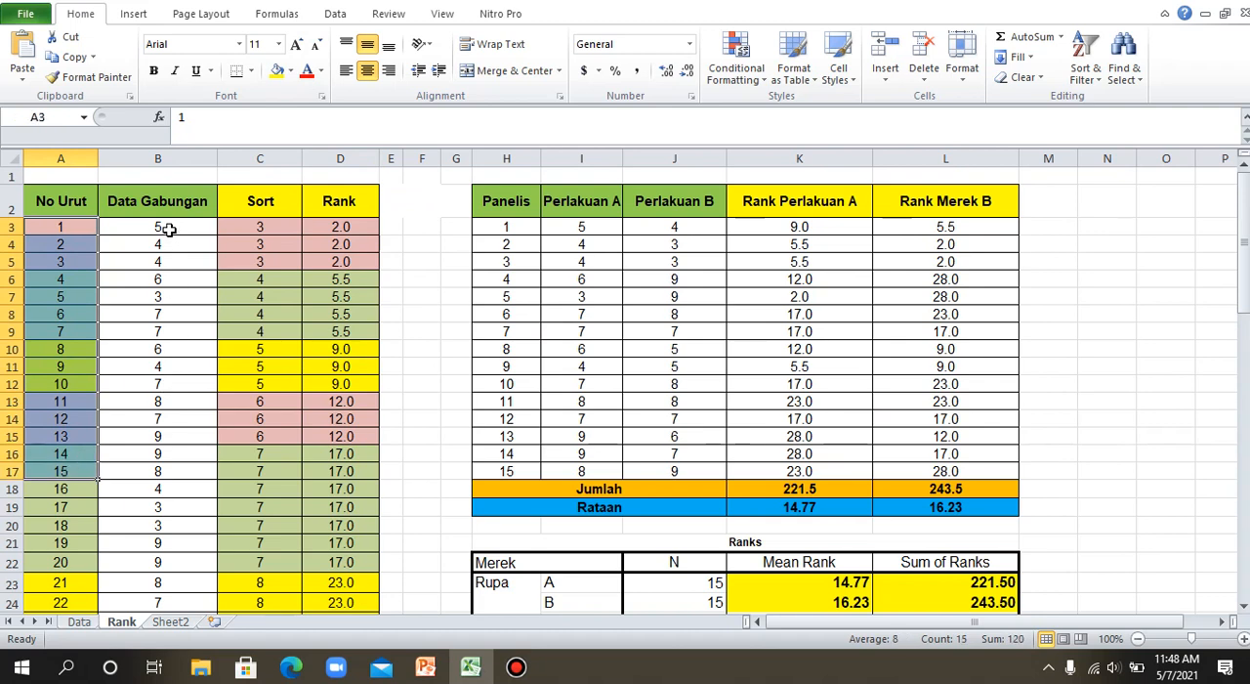
{"action": "left_click_drag", "start_coordinate": [166, 234], "coordinate": [191, 479]}
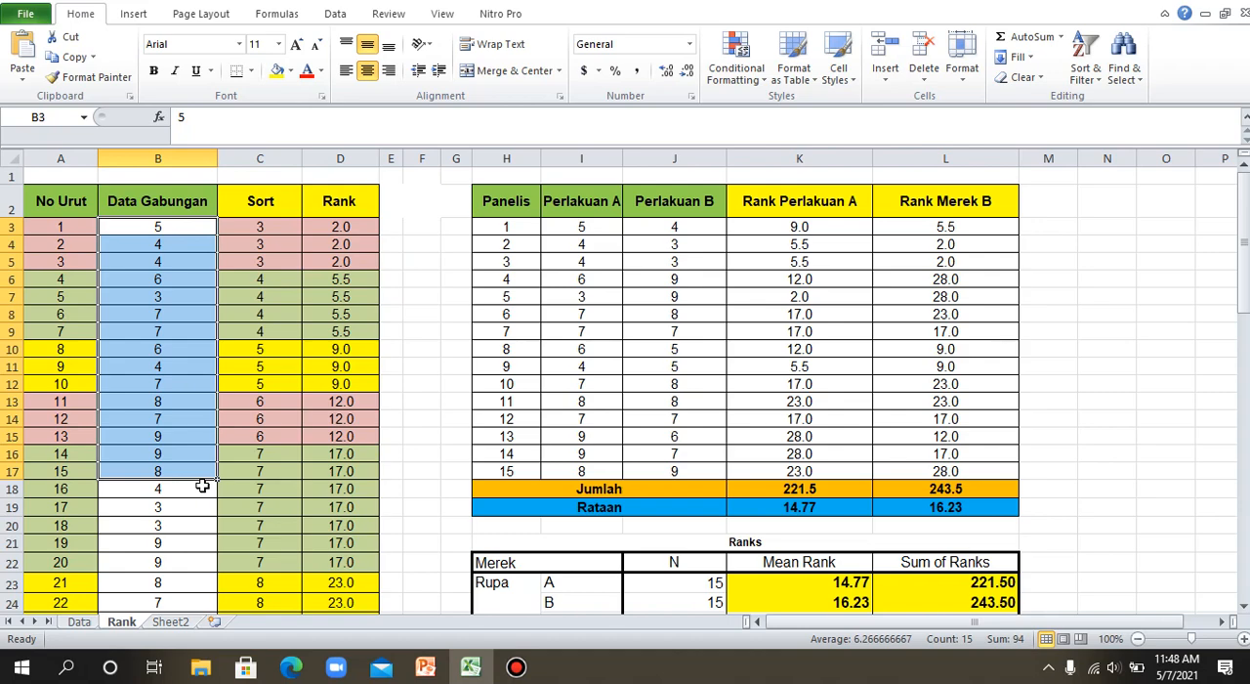
{"action": "scroll", "coordinate": [202, 485], "scroll_direction": "down", "scroll_amount": 4}
{"action": "scroll", "coordinate": [202, 485], "scroll_direction": "up", "scroll_amount": 4}
{"action": "left_click_drag", "start_coordinate": [258, 234], "coordinate": [263, 552]}
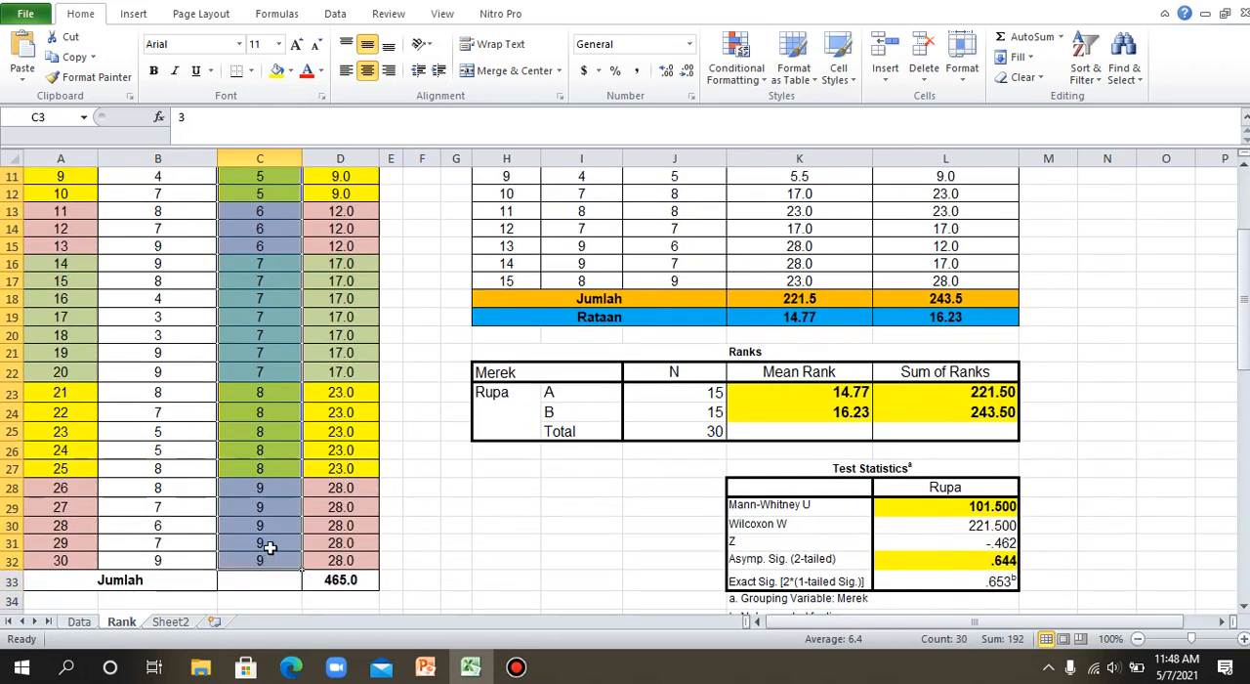
{"action": "scroll", "coordinate": [270, 547], "scroll_direction": "up", "scroll_amount": 4}
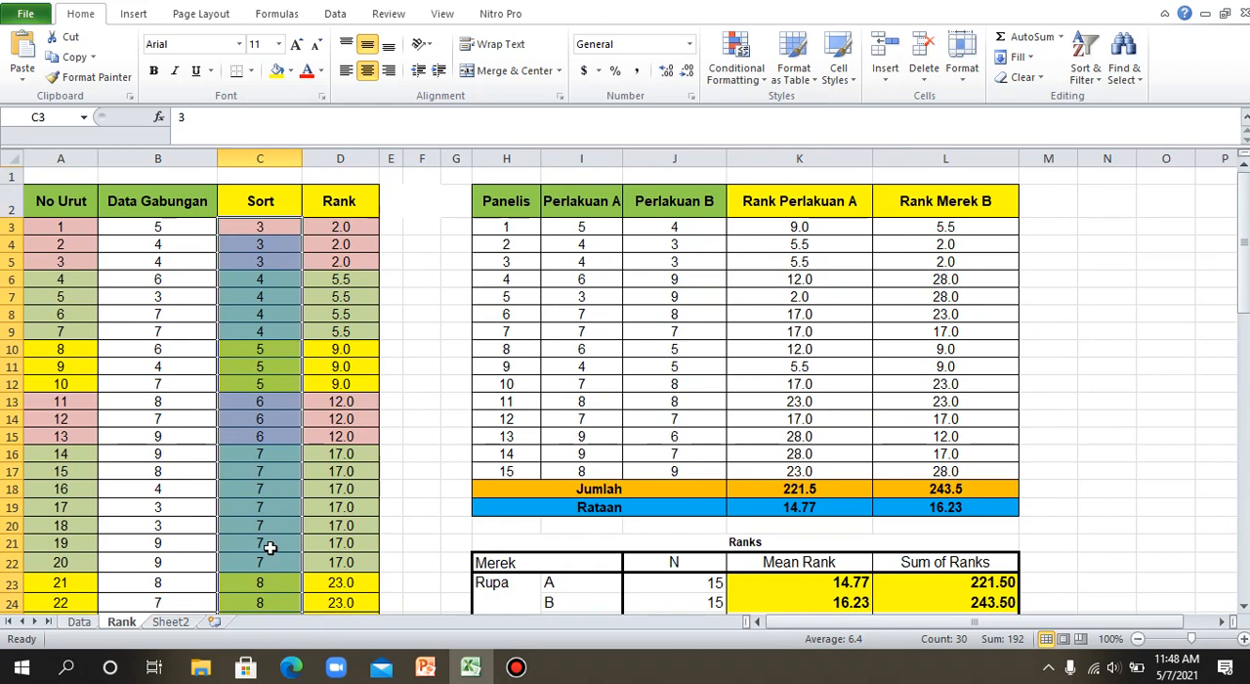
Inspect the RANK.AVG formula in D3 and the first and last cells of its Sort range, C3 and C32.
{"action": "left_click", "coordinate": [322, 227]}
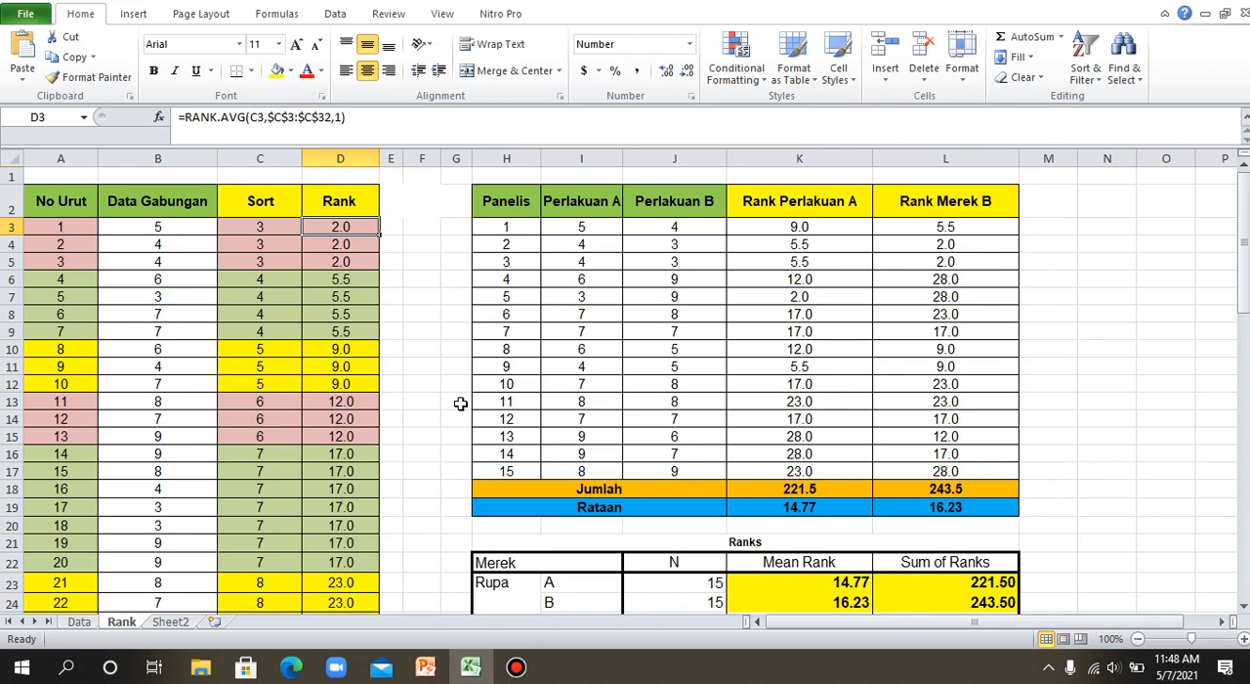
{"action": "left_click", "coordinate": [264, 226]}
{"action": "scroll", "coordinate": [254, 418], "scroll_direction": "down", "scroll_amount": 1}
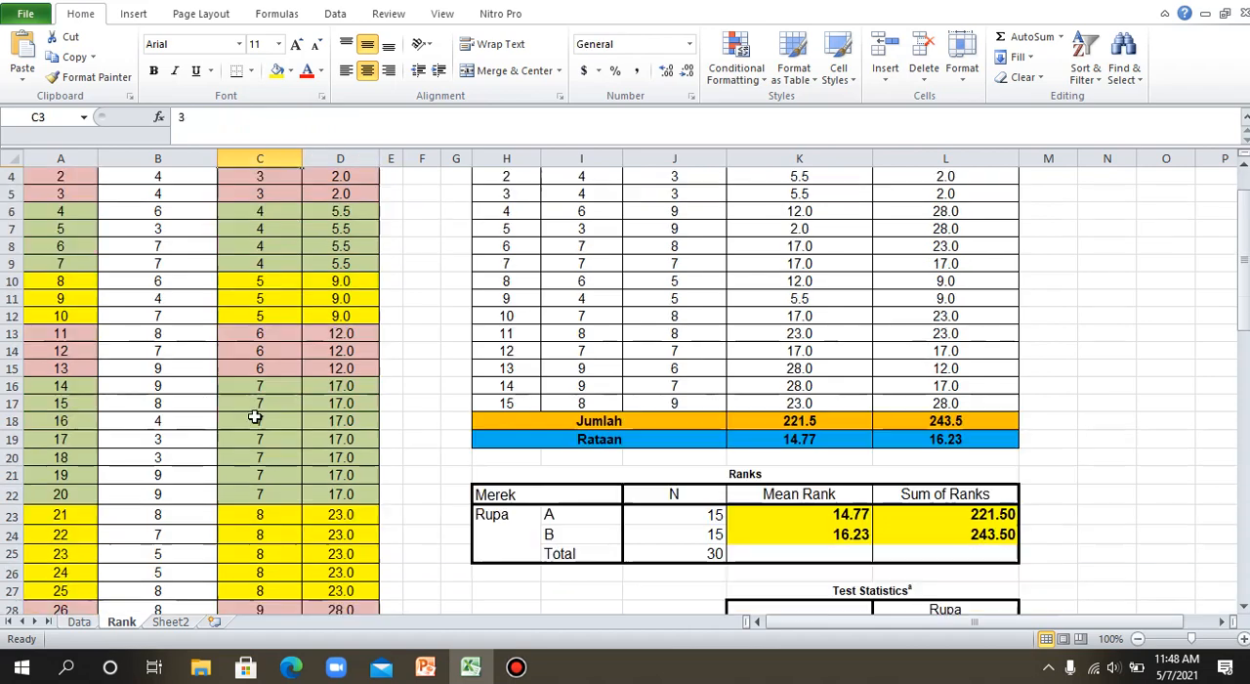
{"action": "scroll", "coordinate": [254, 417], "scroll_direction": "down", "scroll_amount": 5}
{"action": "left_click", "coordinate": [260, 420]}
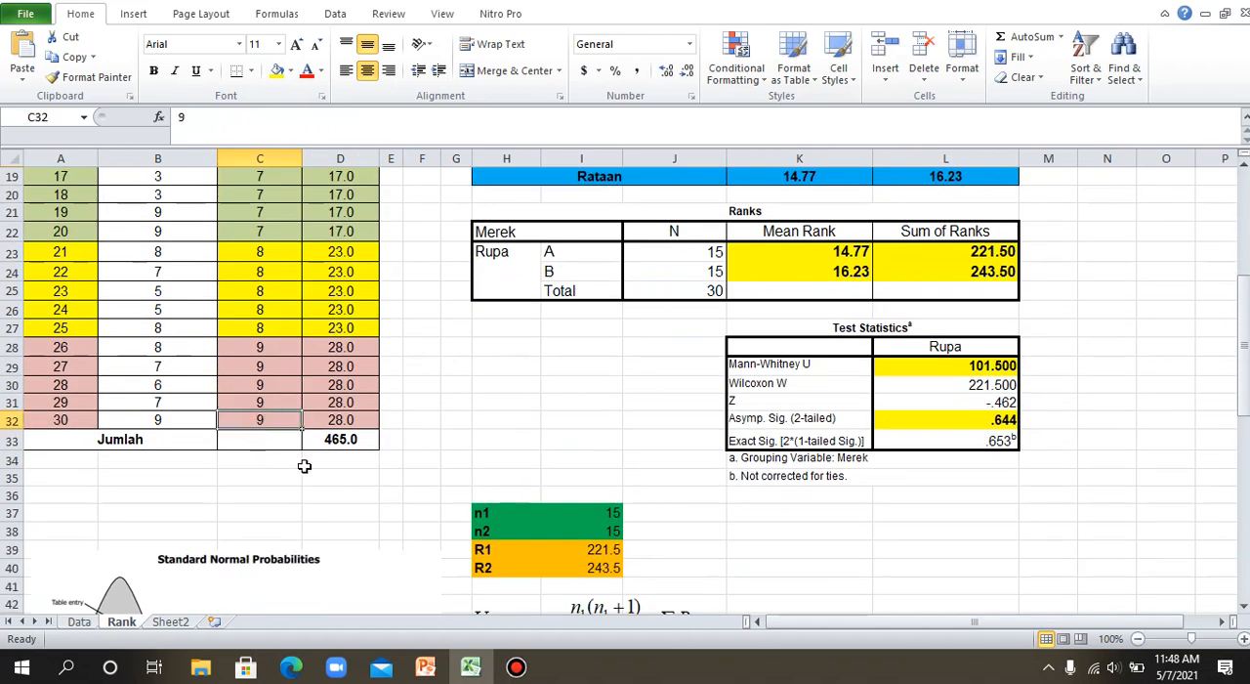
{"action": "scroll", "coordinate": [305, 467], "scroll_direction": "up", "scroll_amount": 6}
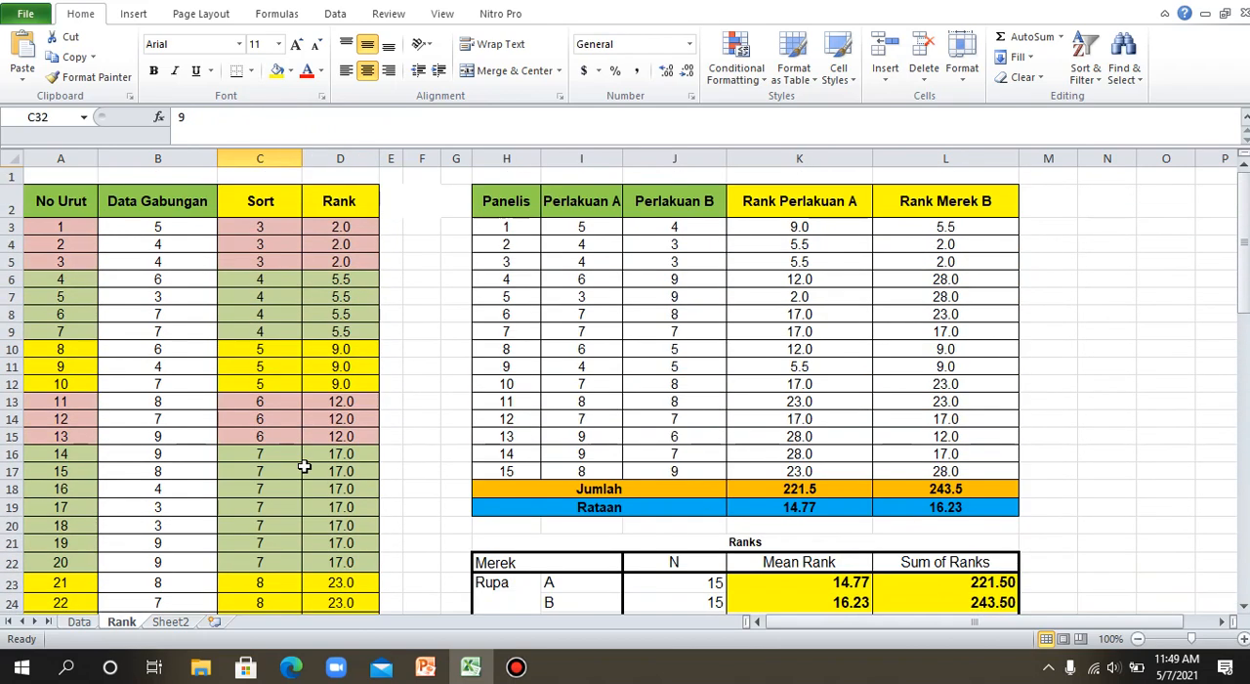
{"action": "left_click", "coordinate": [334, 233]}
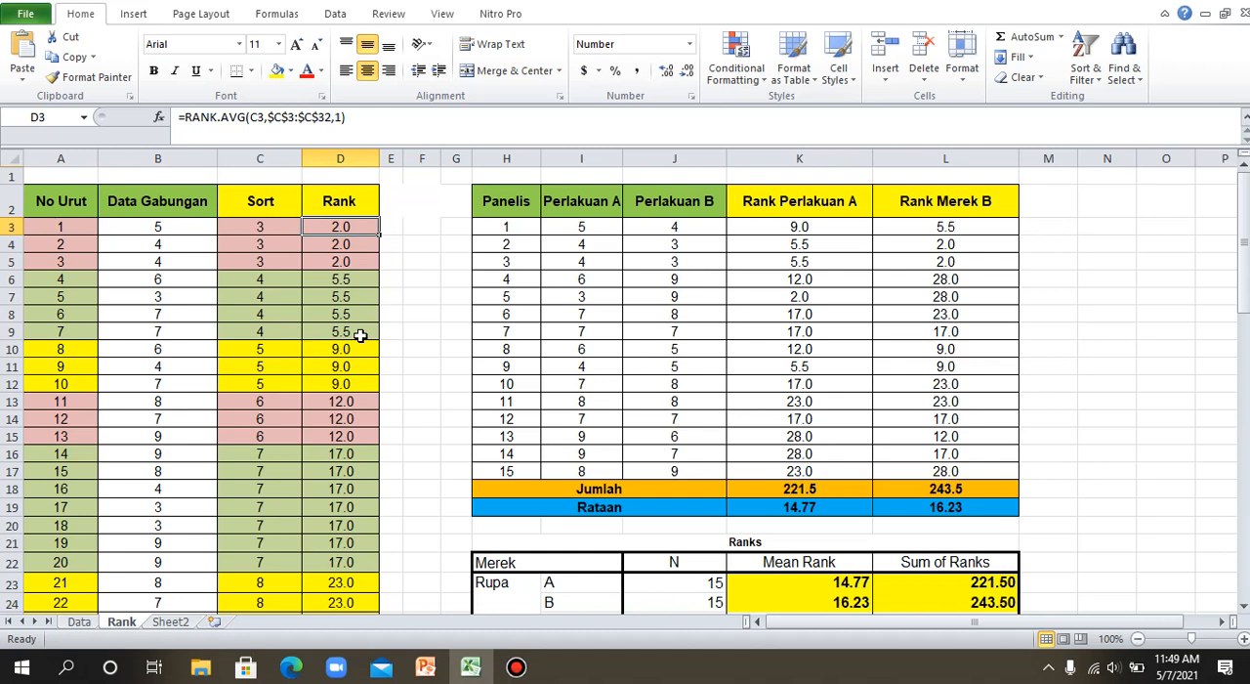
Examine how tied Sort values 3 and 4 share averaged ranks, highlighting their sequence numbers in A3:A5 and A6:A9.
{"action": "left_click", "coordinate": [350, 262]}
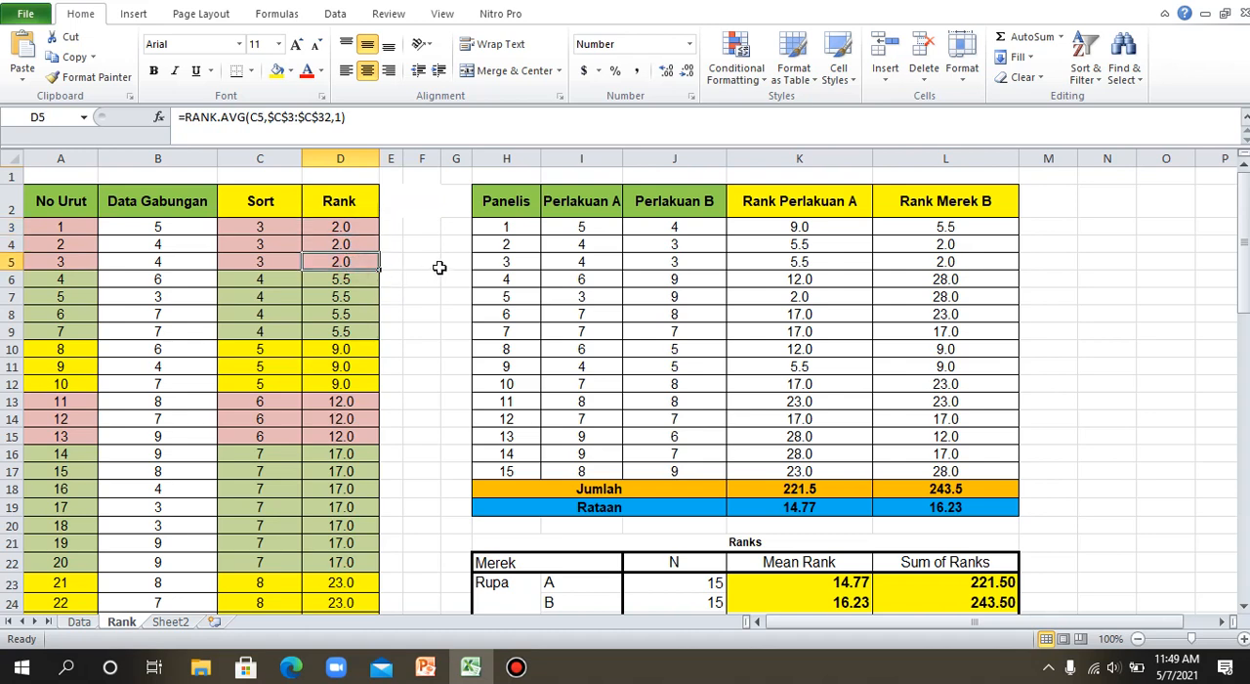
{"action": "left_click", "coordinate": [359, 235]}
{"action": "left_click", "coordinate": [357, 244]}
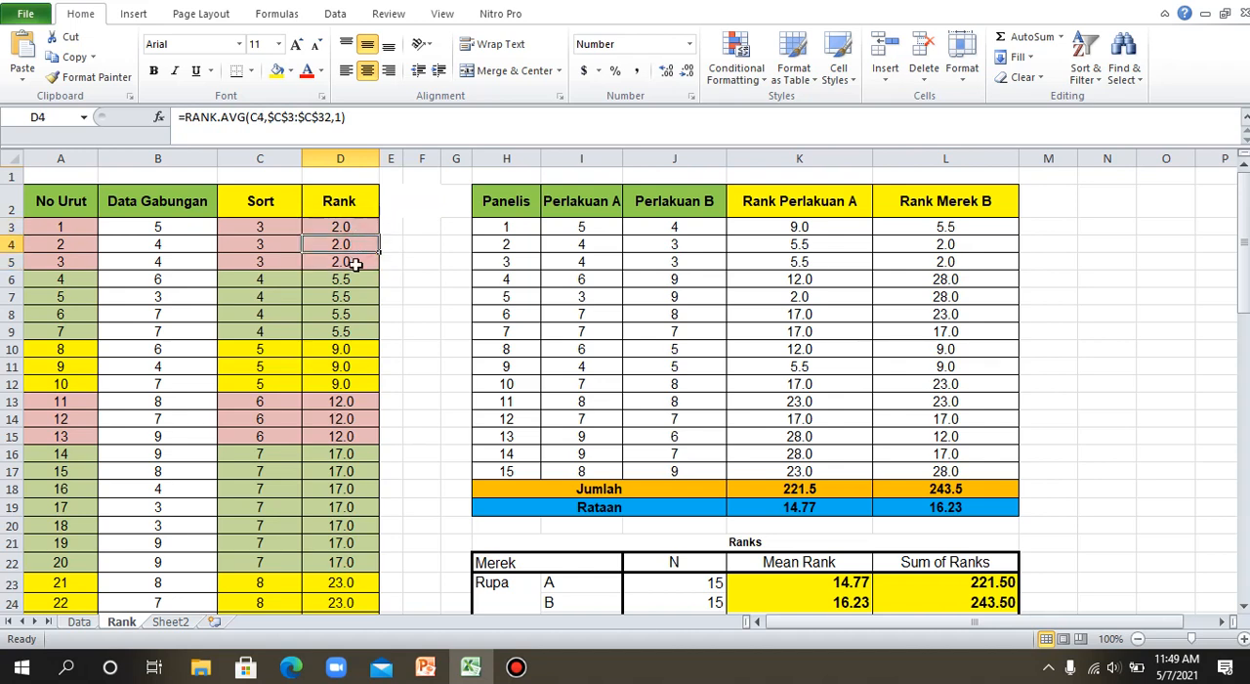
{"action": "left_click", "coordinate": [355, 261]}
{"action": "left_click_drag", "start_coordinate": [266, 225], "coordinate": [268, 254]}
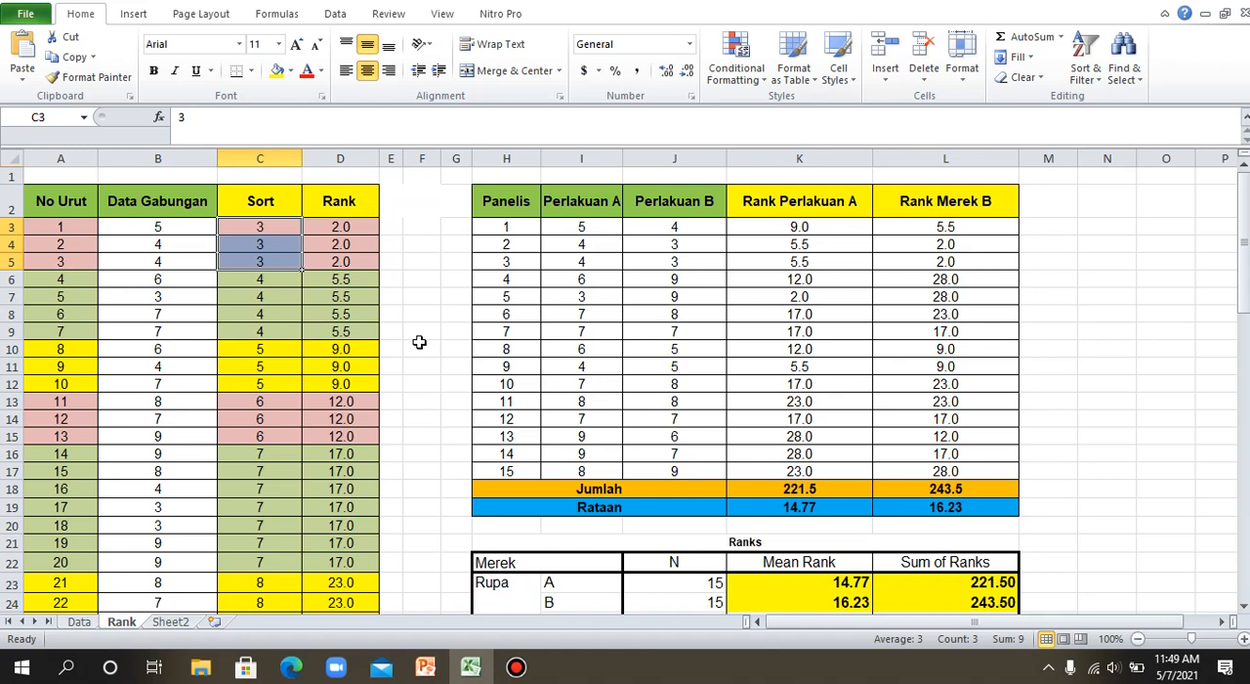
{"action": "left_click", "coordinate": [64, 227]}
{"action": "left_click_drag", "start_coordinate": [65, 227], "coordinate": [73, 256]}
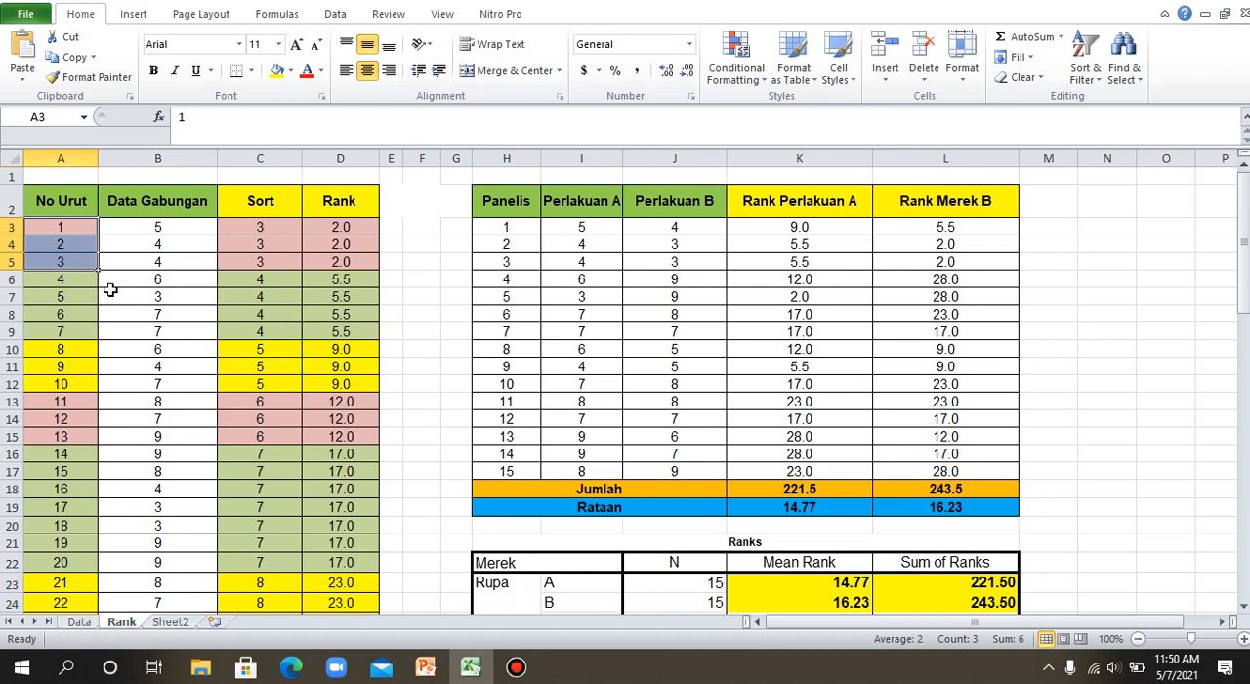
{"action": "left_click_drag", "start_coordinate": [79, 284], "coordinate": [83, 332]}
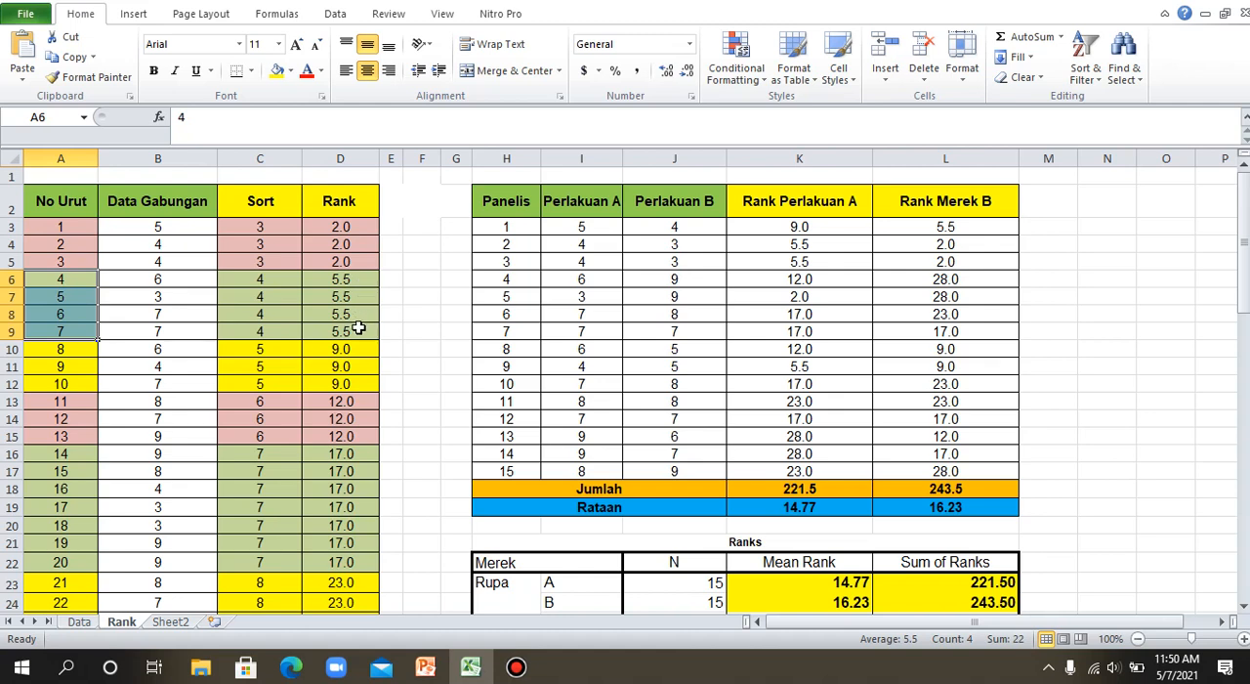
{"action": "scroll", "coordinate": [353, 335], "scroll_direction": "down", "scroll_amount": 5}
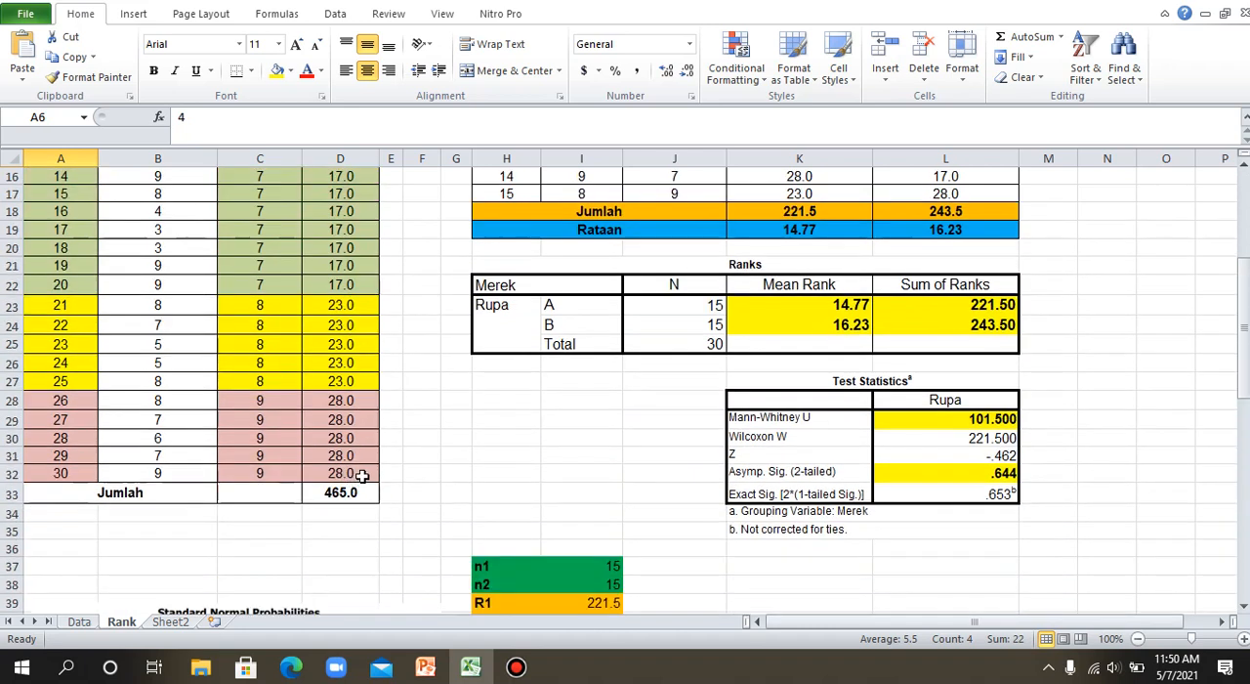
{"action": "scroll", "coordinate": [543, 537], "scroll_direction": "up", "scroll_amount": 5}
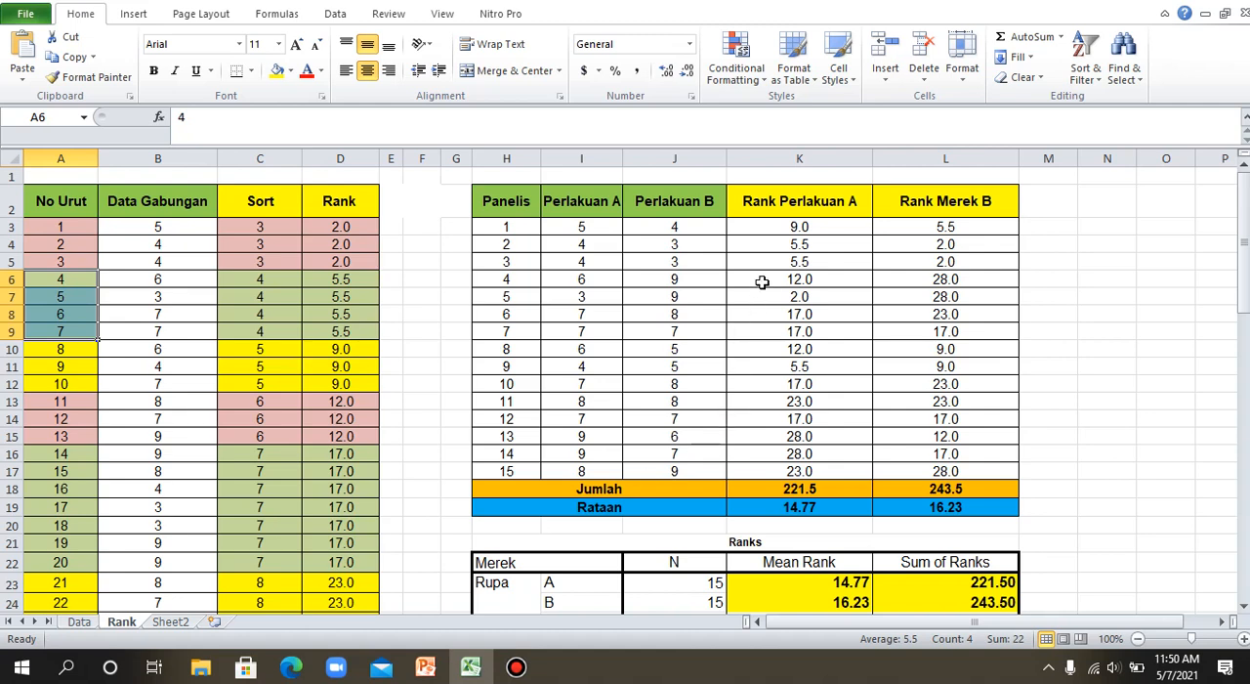
Review the Rank Perlakuan A and Rank Merek B values in K3:K17 and L3:L17 against their totals and means.
{"action": "left_click_drag", "start_coordinate": [782, 228], "coordinate": [801, 473]}
{"action": "scroll", "coordinate": [675, 564], "scroll_direction": "down", "scroll_amount": 3}
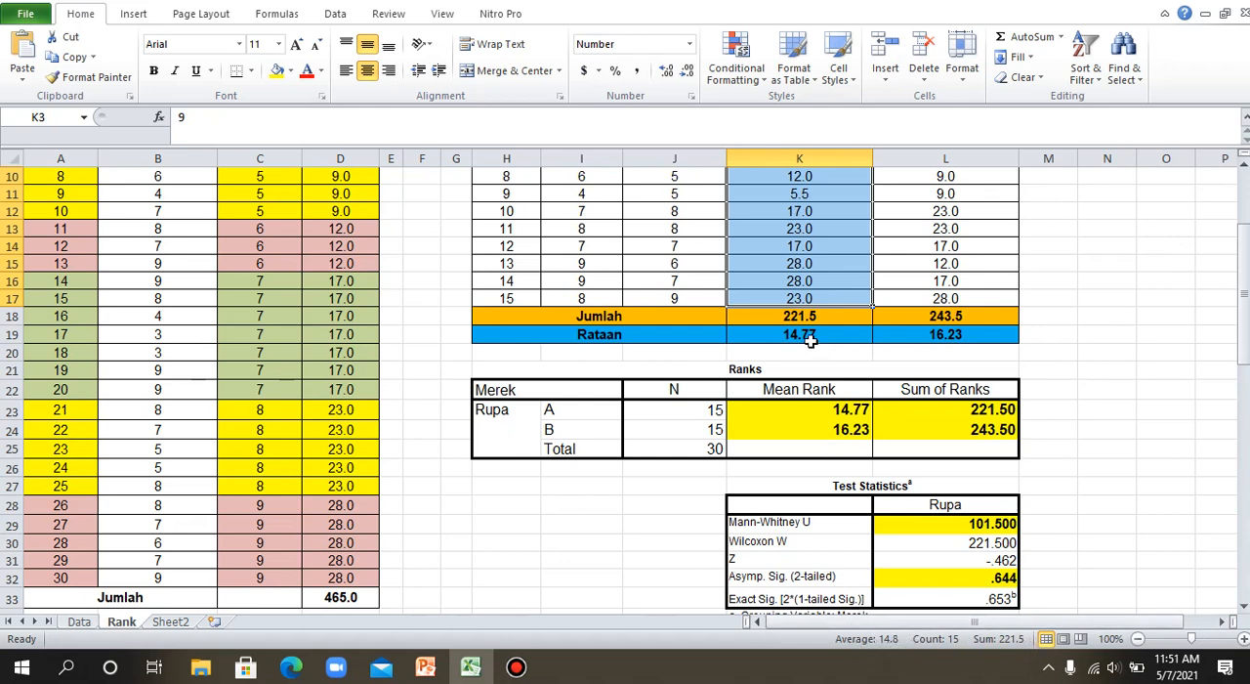
{"action": "scroll", "coordinate": [886, 602], "scroll_direction": "up", "scroll_amount": 3}
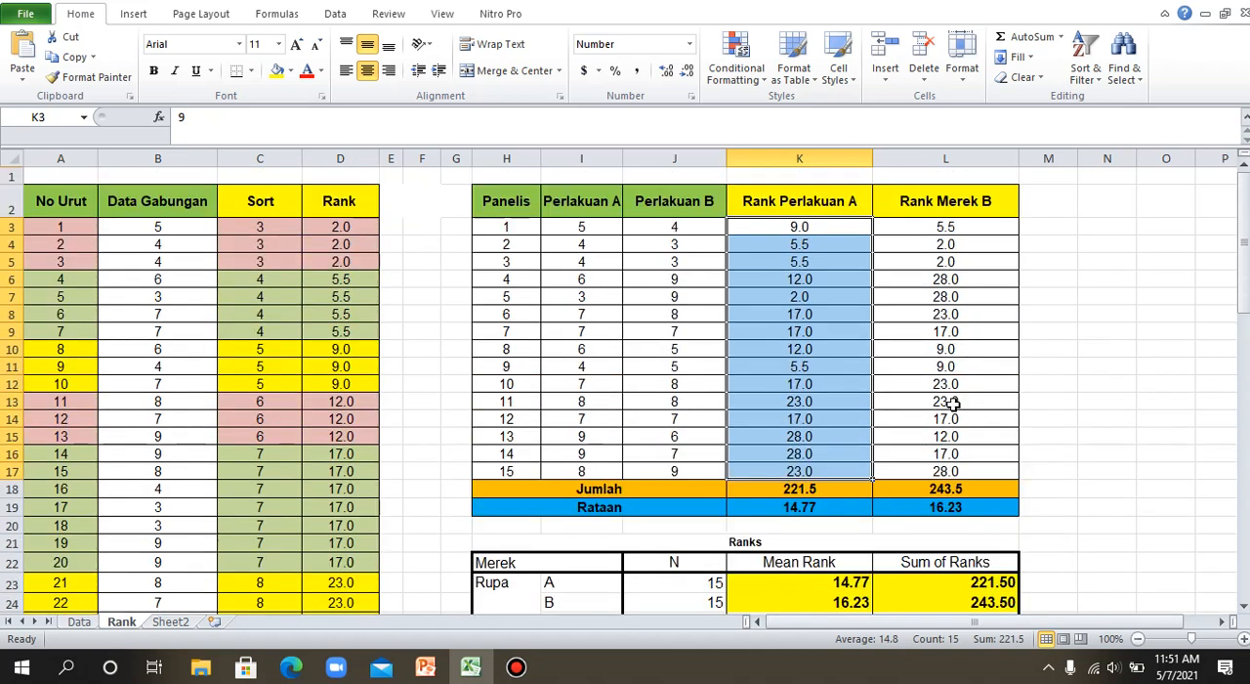
{"action": "left_click_drag", "start_coordinate": [965, 229], "coordinate": [976, 470]}
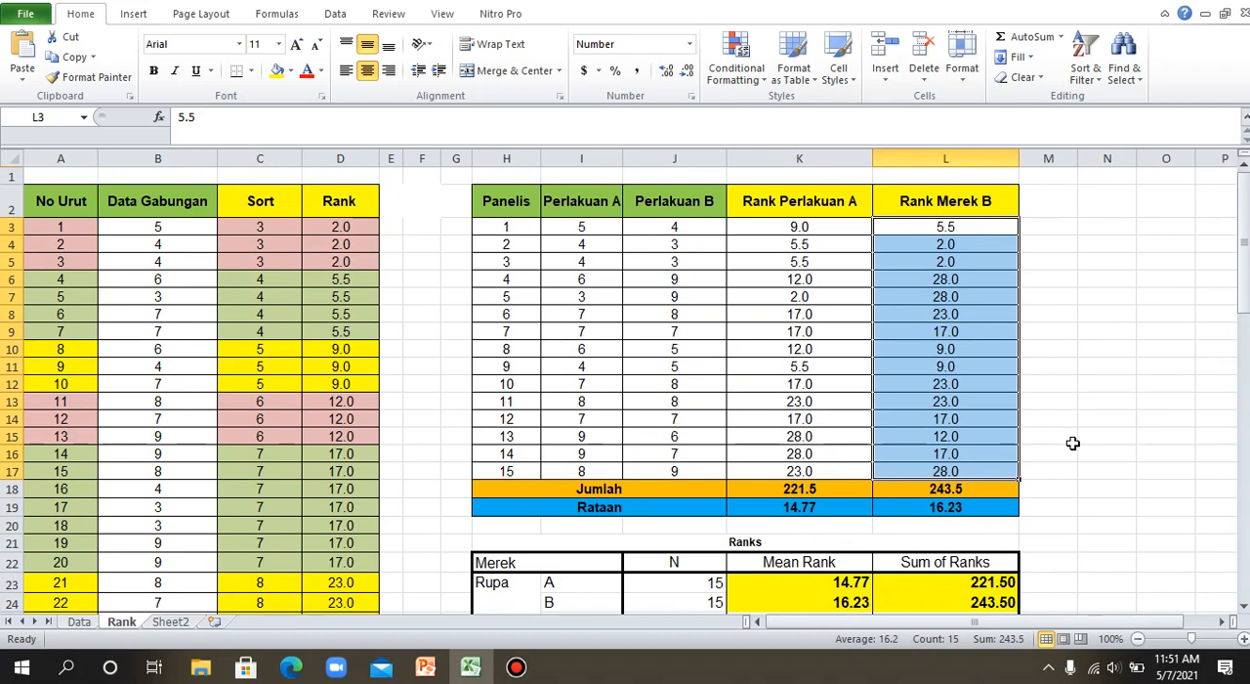
{"action": "scroll", "coordinate": [1072, 443], "scroll_direction": "down", "scroll_amount": 3}
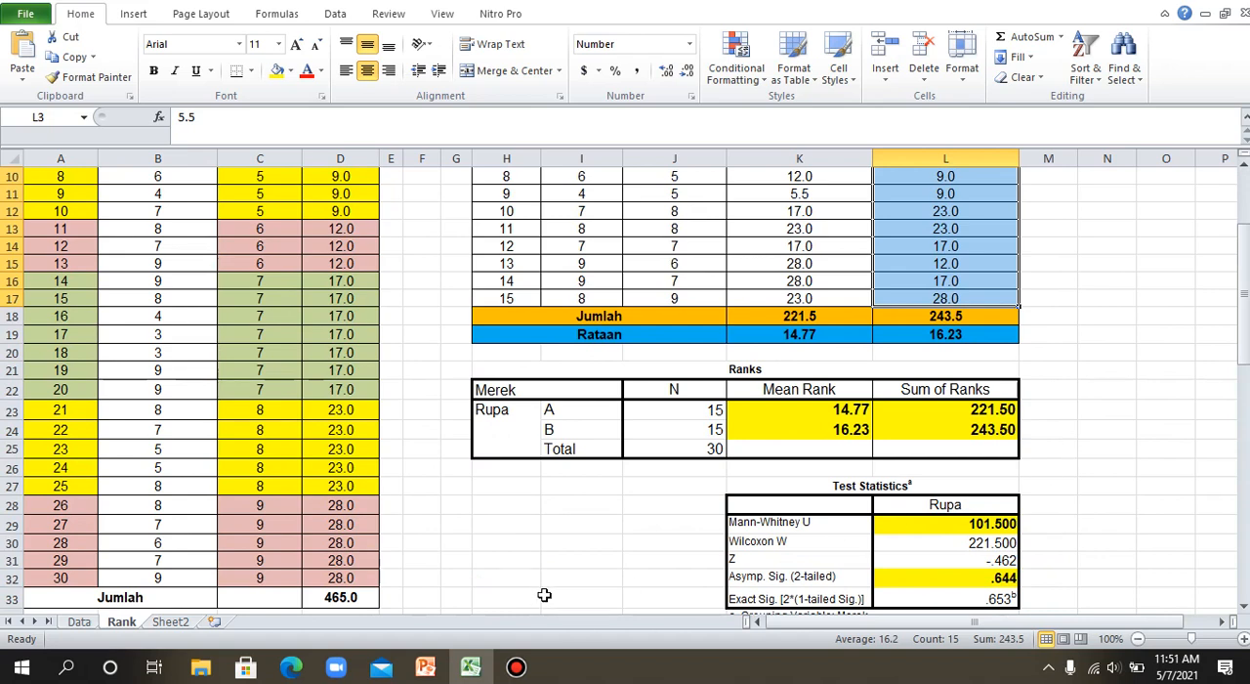
{"action": "scroll", "coordinate": [544, 598], "scroll_direction": "down", "scroll_amount": 3}
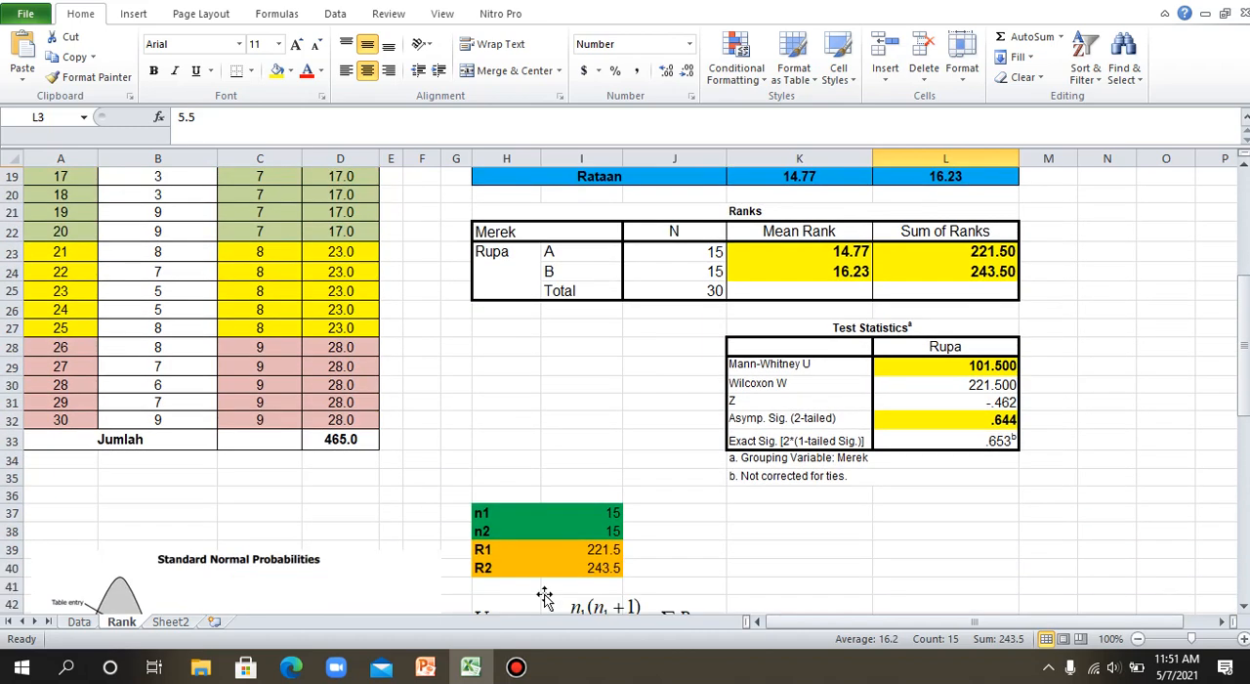
{"action": "mouse_move", "coordinate": [426, 667]}
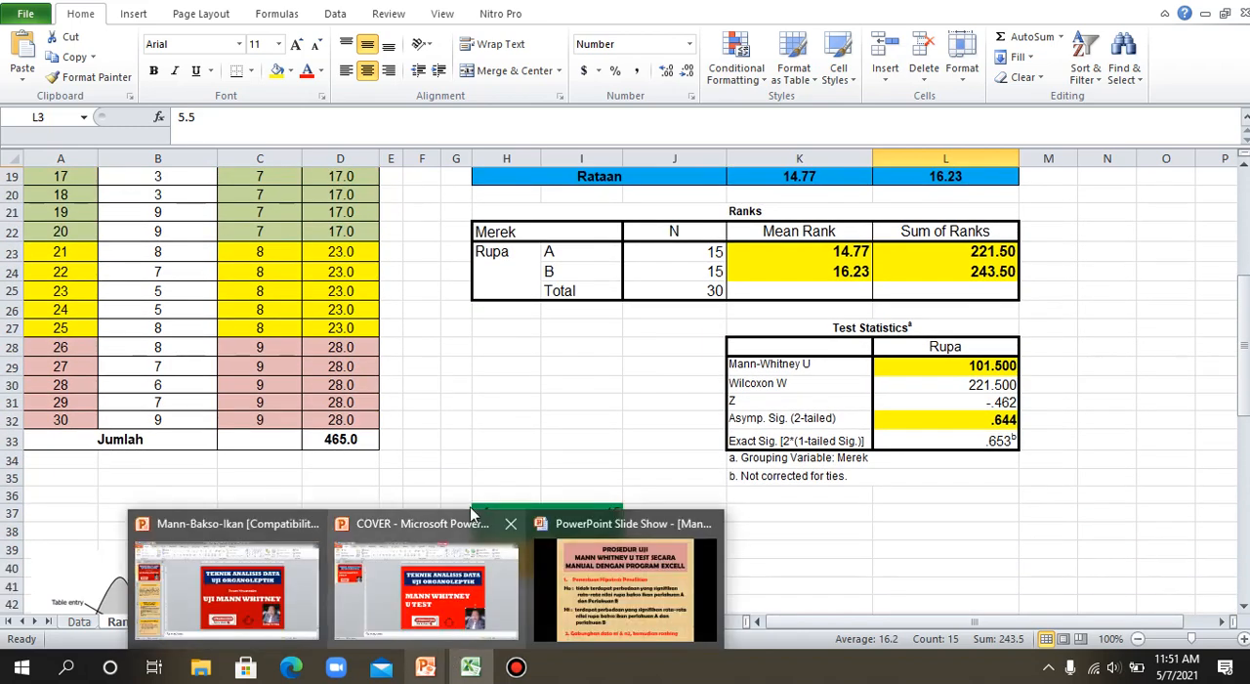
{"action": "mouse_move", "coordinate": [473, 670]}
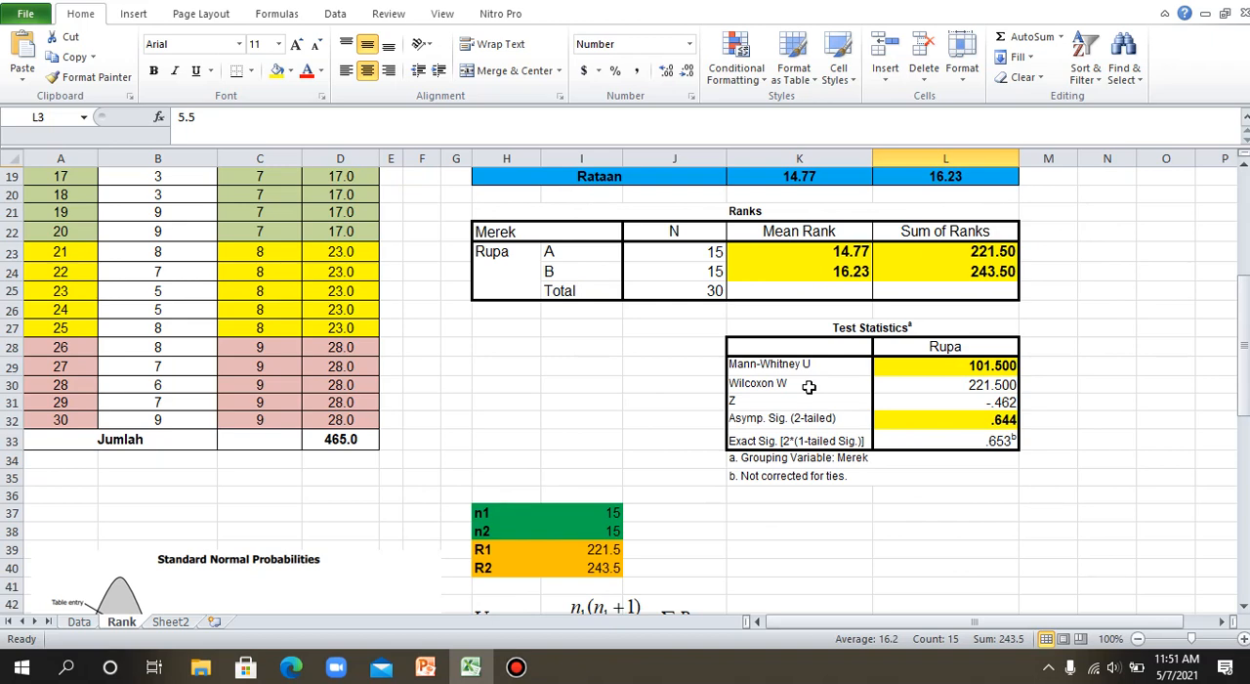
{"action": "scroll", "coordinate": [809, 387], "scroll_direction": "up", "scroll_amount": 3}
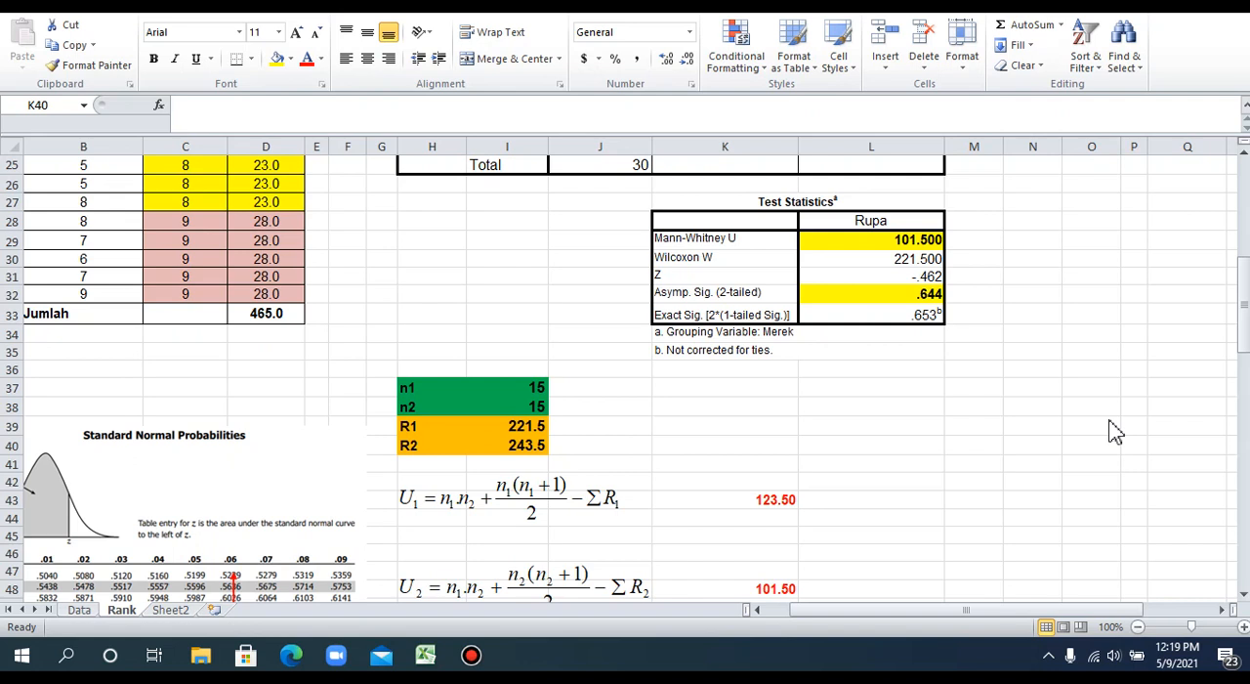
Inspect the U1 and U2 equations and their cell formulas in K43 and K48, based on n1, n2, R1 and R2.
{"action": "left_click", "coordinate": [1246, 289]}
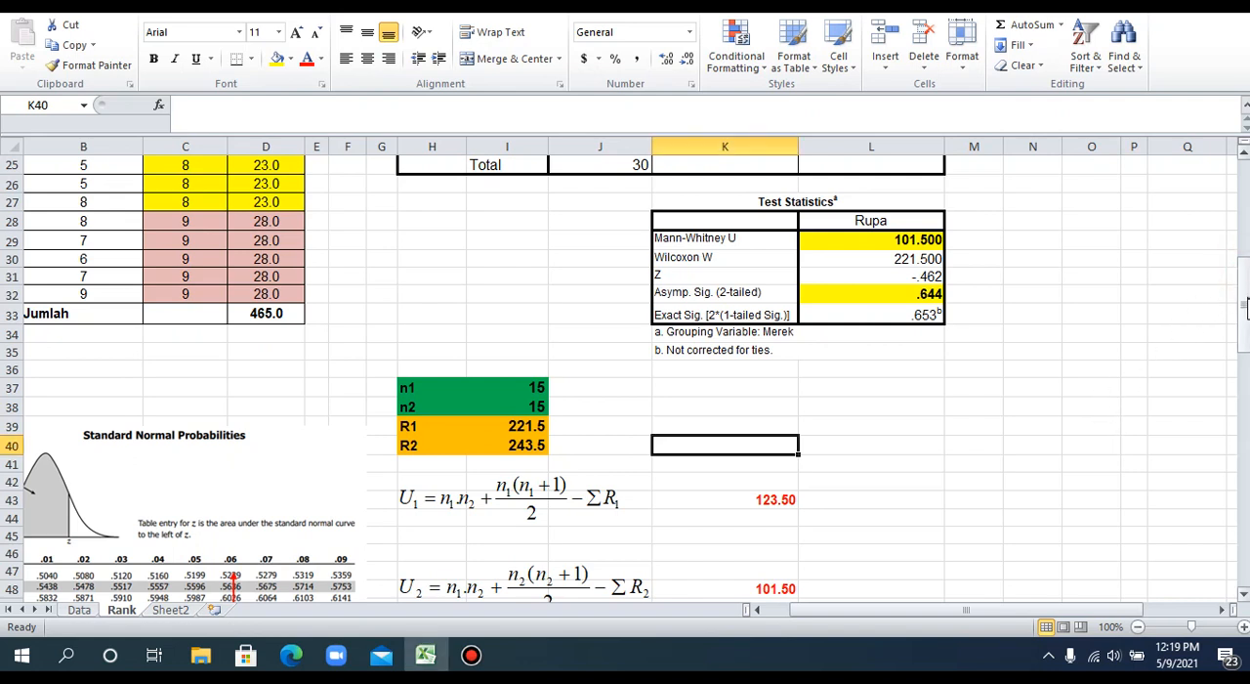
{"action": "left_click_drag", "start_coordinate": [1246, 303], "coordinate": [1245, 334]}
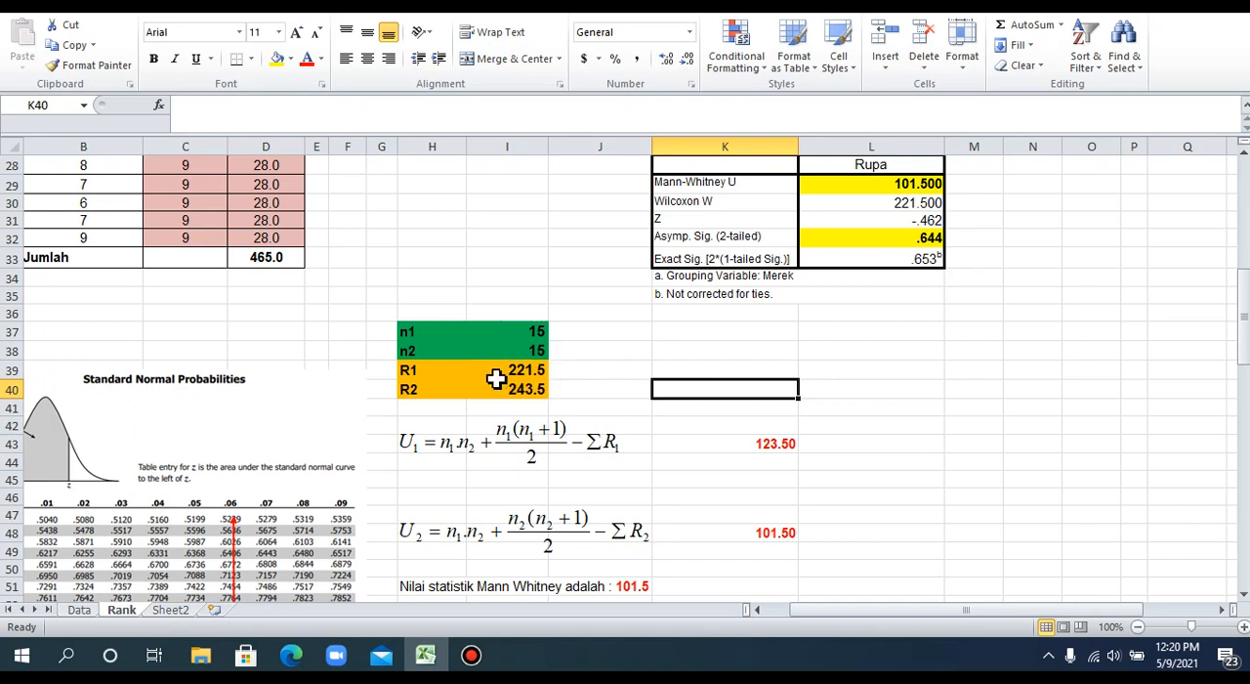
{"action": "scroll", "coordinate": [566, 396], "scroll_direction": "down", "scroll_amount": 1}
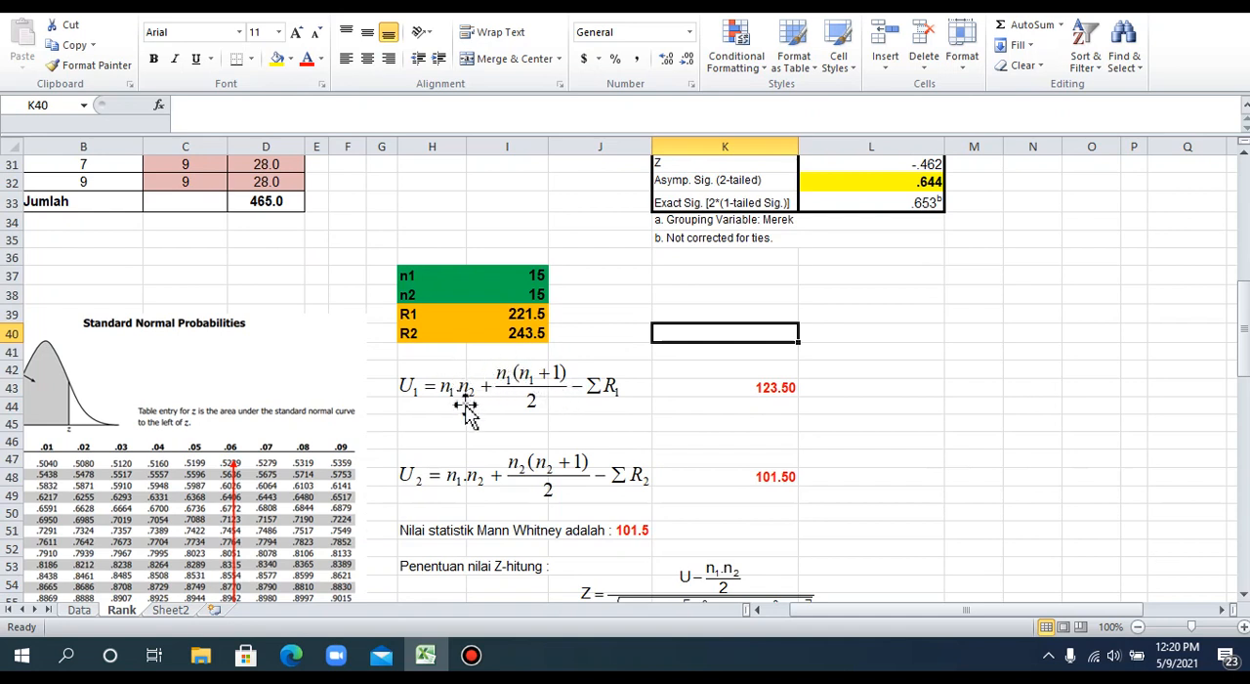
{"action": "left_click", "coordinate": [754, 387]}
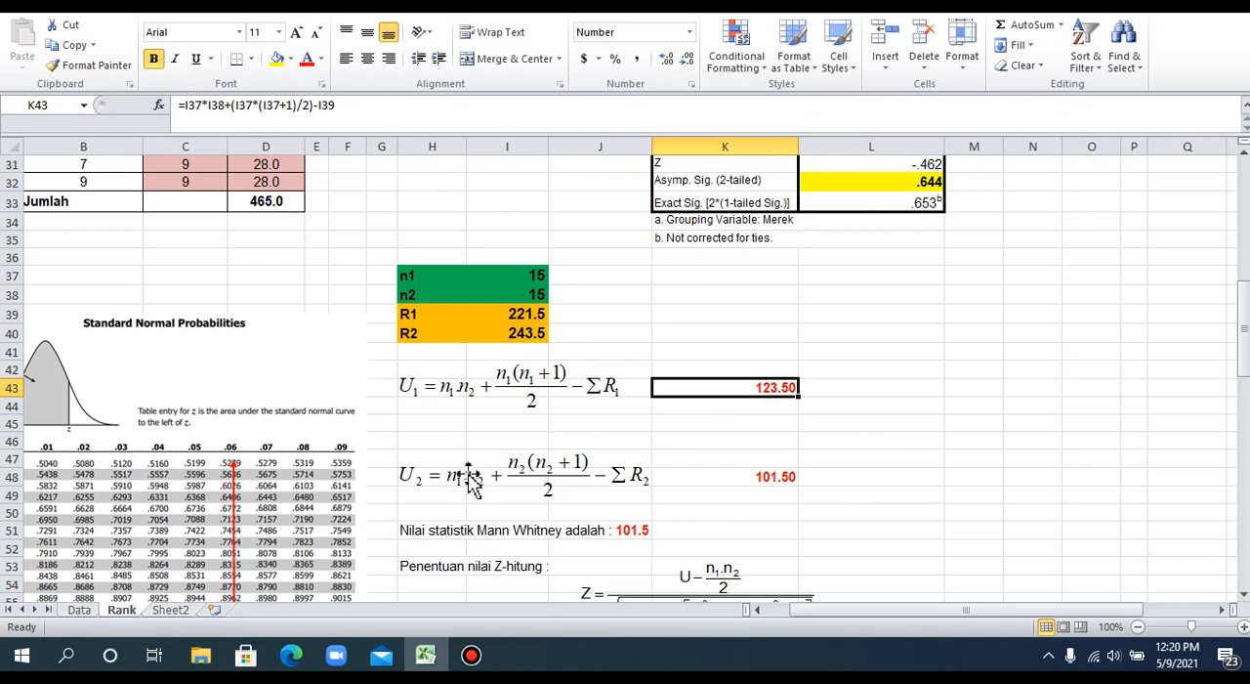
{"action": "left_click", "coordinate": [415, 475]}
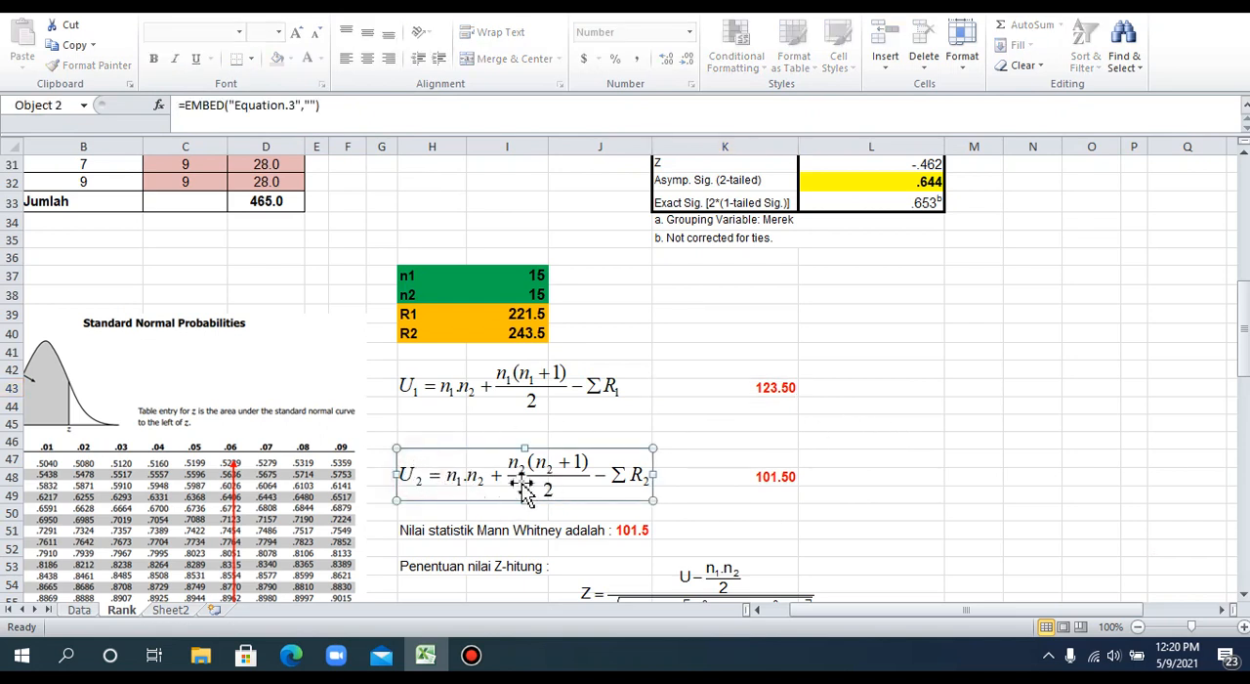
{"action": "left_click", "coordinate": [776, 476]}
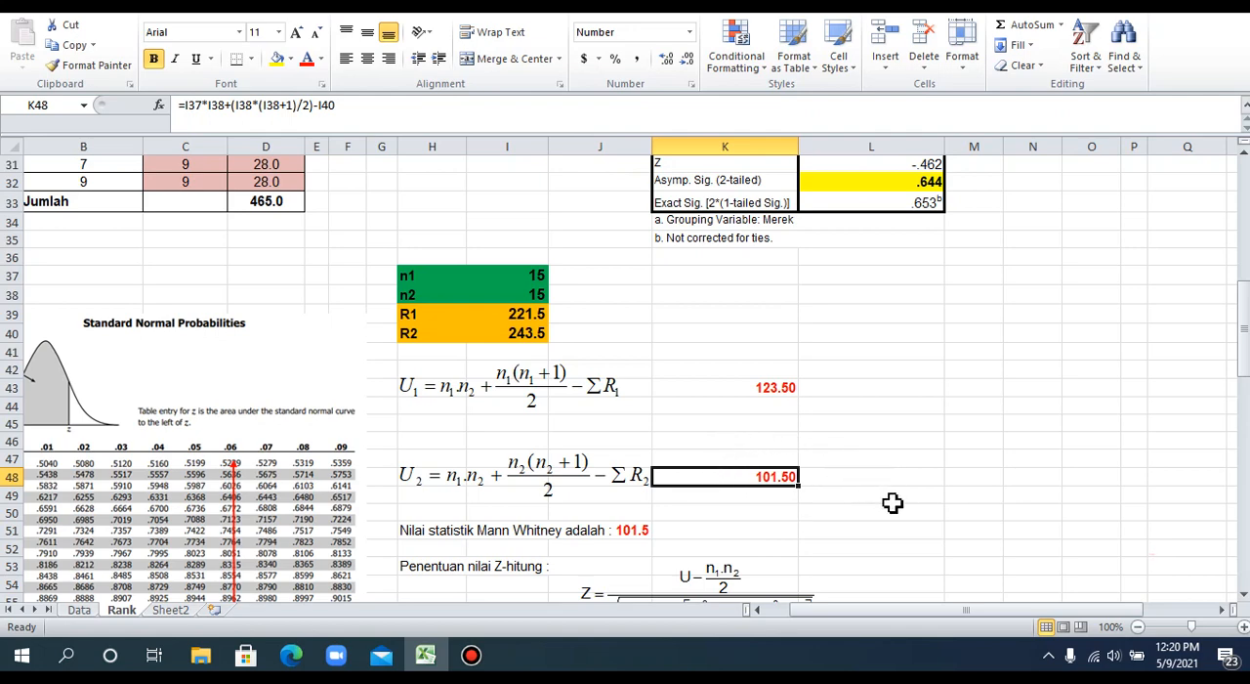
Compare the calculated U2 with the Mann-Whitney U in the Test Statistics table, and view the Z-hitung calculation section.
{"action": "scroll", "coordinate": [892, 502], "scroll_direction": "up", "scroll_amount": 2}
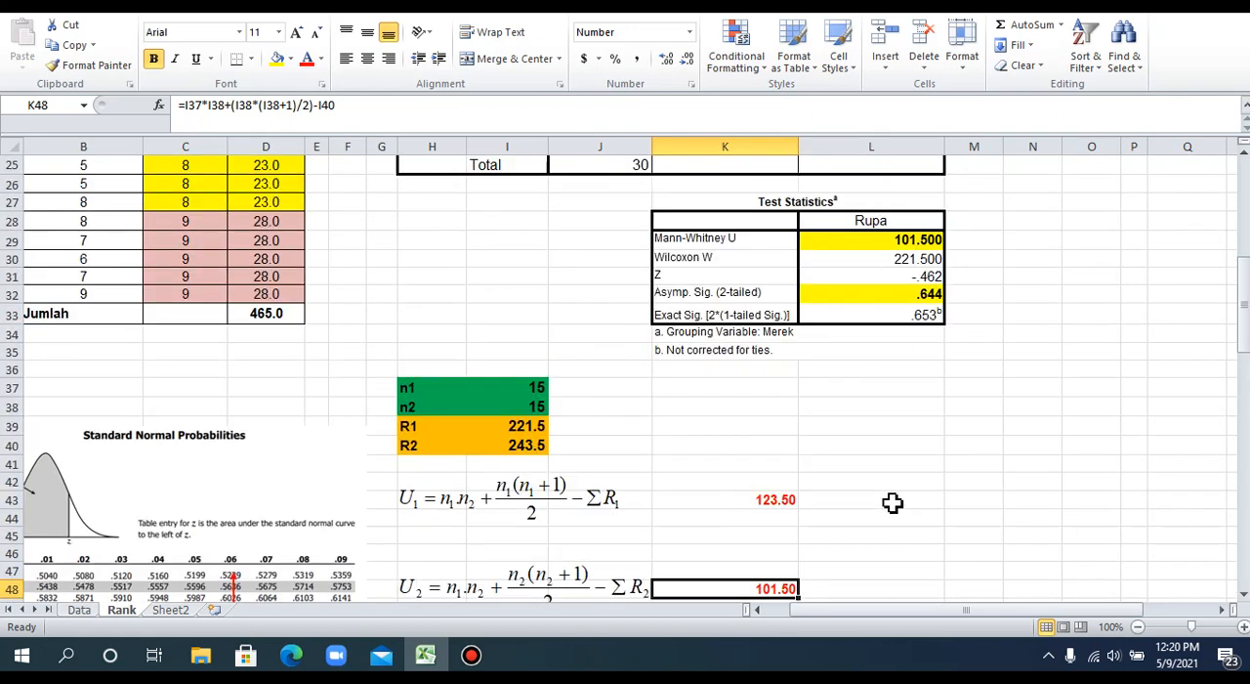
{"action": "scroll", "coordinate": [892, 502], "scroll_direction": "down", "scroll_amount": 1}
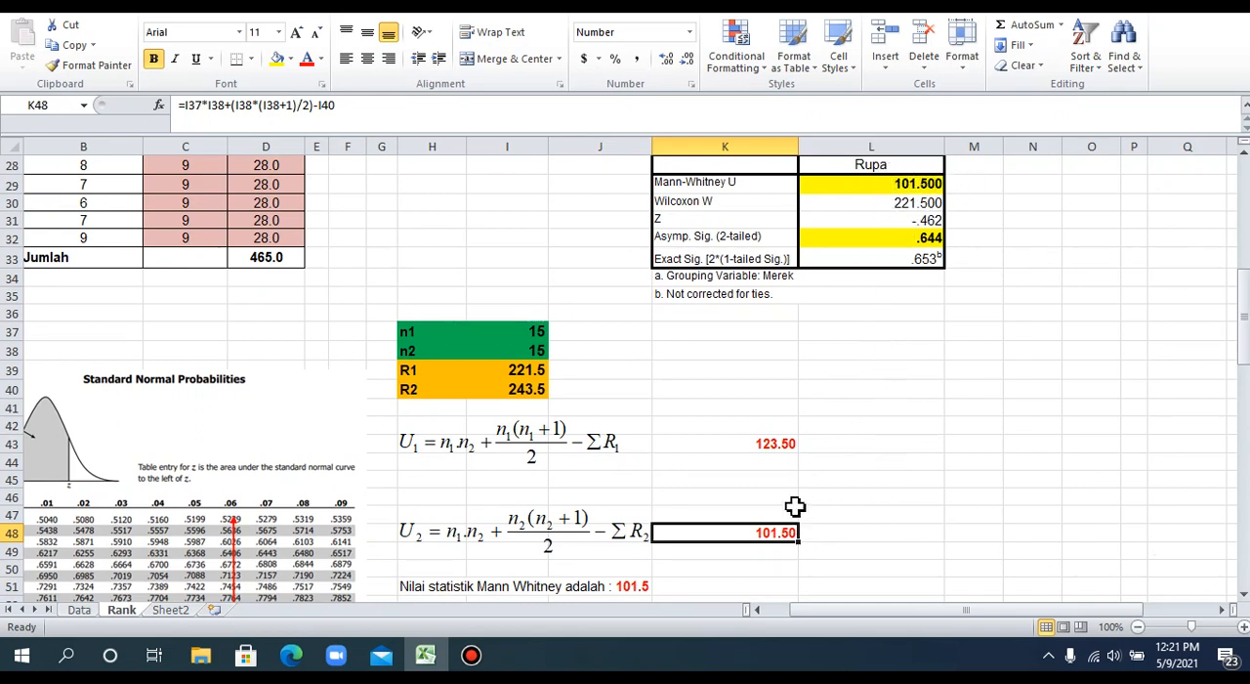
{"action": "scroll", "coordinate": [850, 532], "scroll_direction": "down", "scroll_amount": 4}
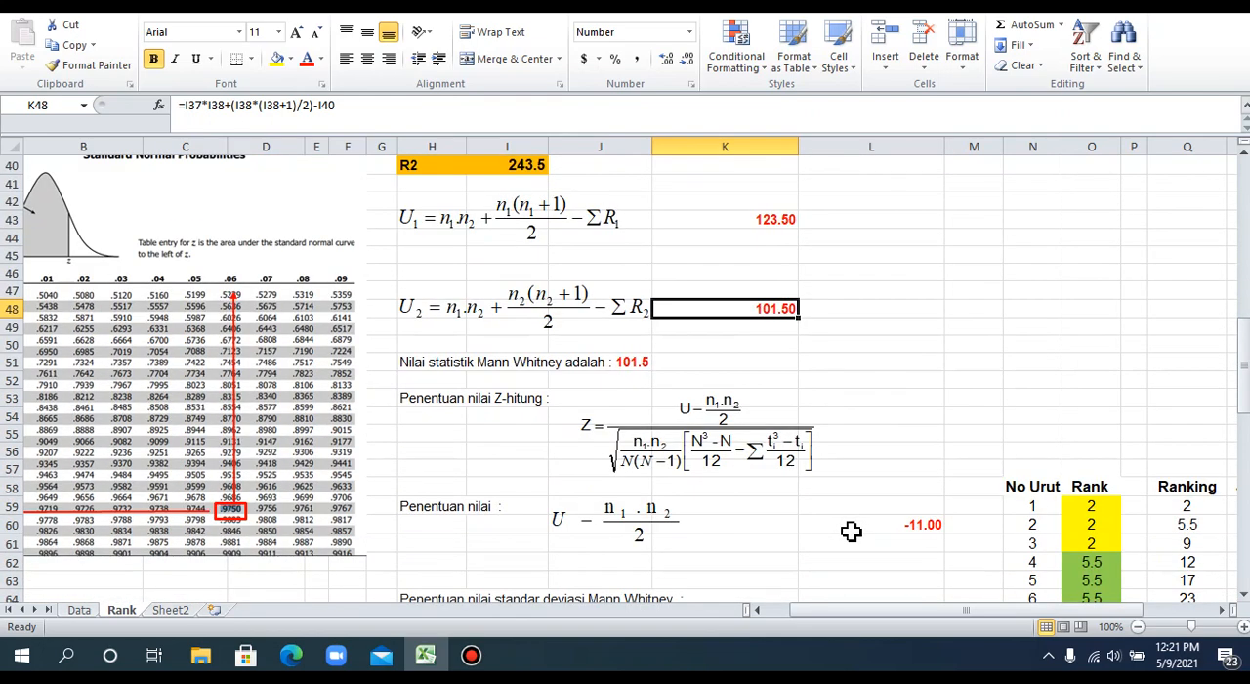
{"action": "scroll", "coordinate": [850, 531], "scroll_direction": "down", "scroll_amount": 1}
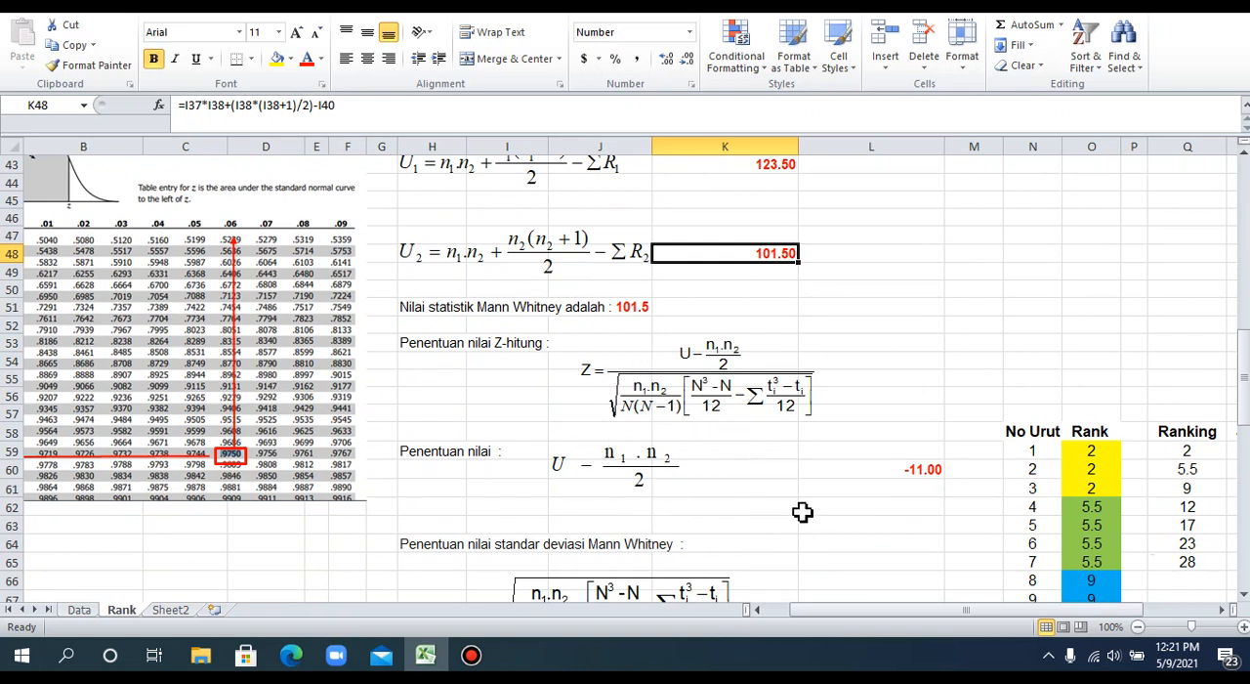
Review the Z-hitung equation against the U1 and U2 calculations, and inspect the U − n1·n2/2 formula in L60.
{"action": "scroll", "coordinate": [801, 512], "scroll_direction": "down", "scroll_amount": 2}
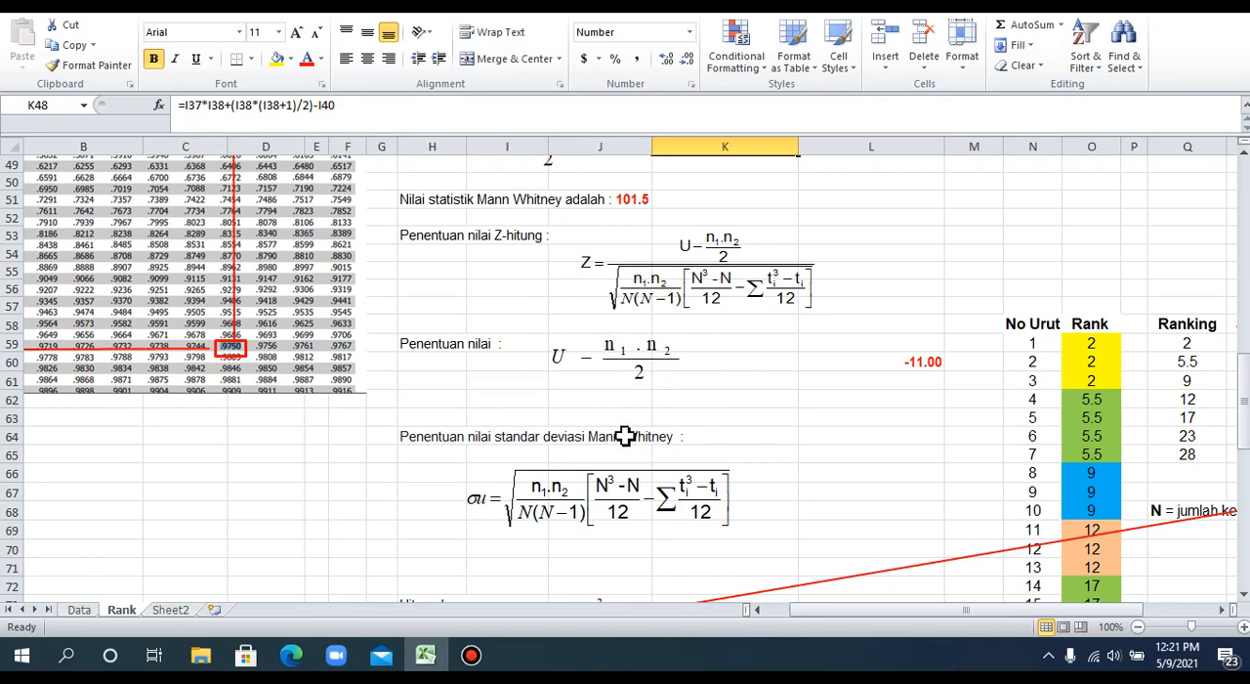
{"action": "scroll", "coordinate": [625, 436], "scroll_direction": "up", "scroll_amount": 1}
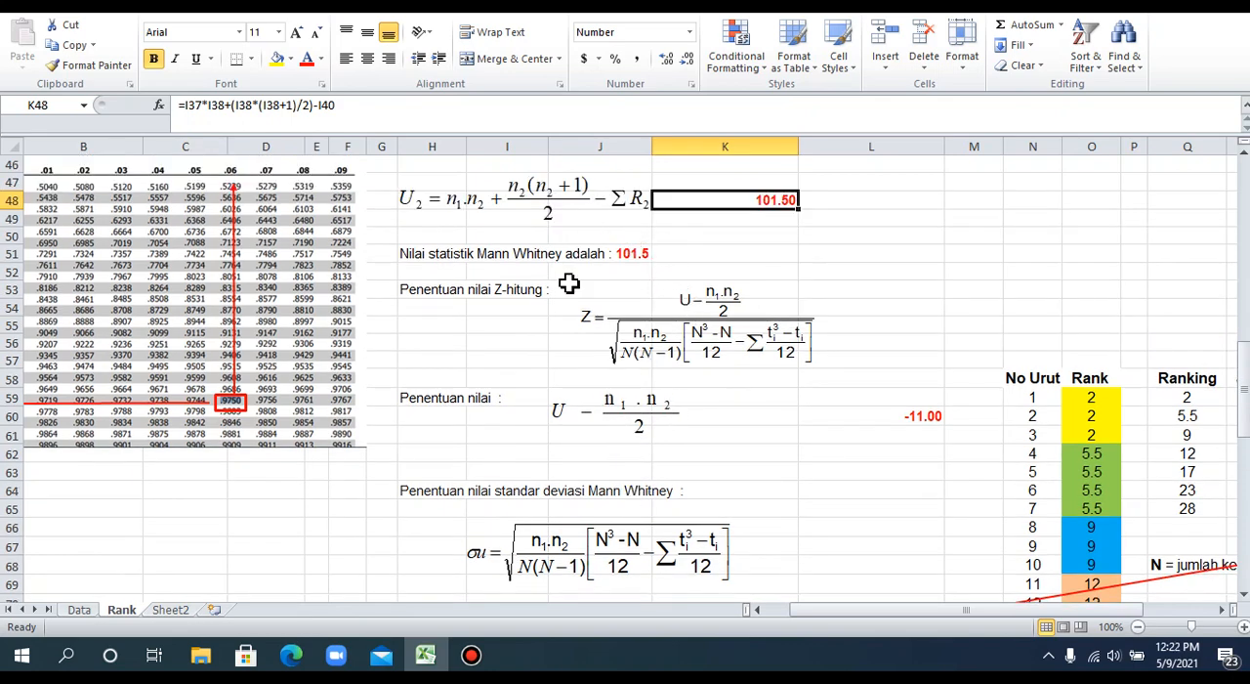
{"action": "scroll", "coordinate": [525, 286], "scroll_direction": "up", "scroll_amount": 2}
{"action": "scroll", "coordinate": [522, 250], "scroll_direction": "up", "scroll_amount": 1}
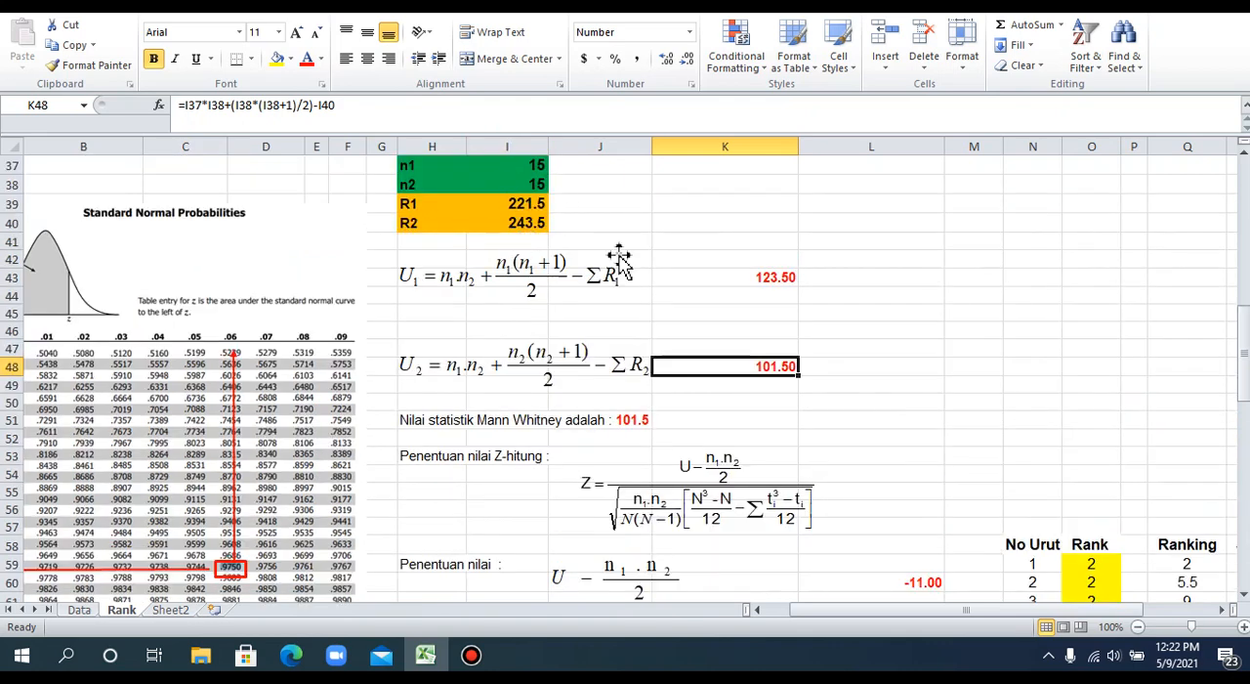
{"action": "scroll", "coordinate": [630, 313], "scroll_direction": "down", "scroll_amount": 2}
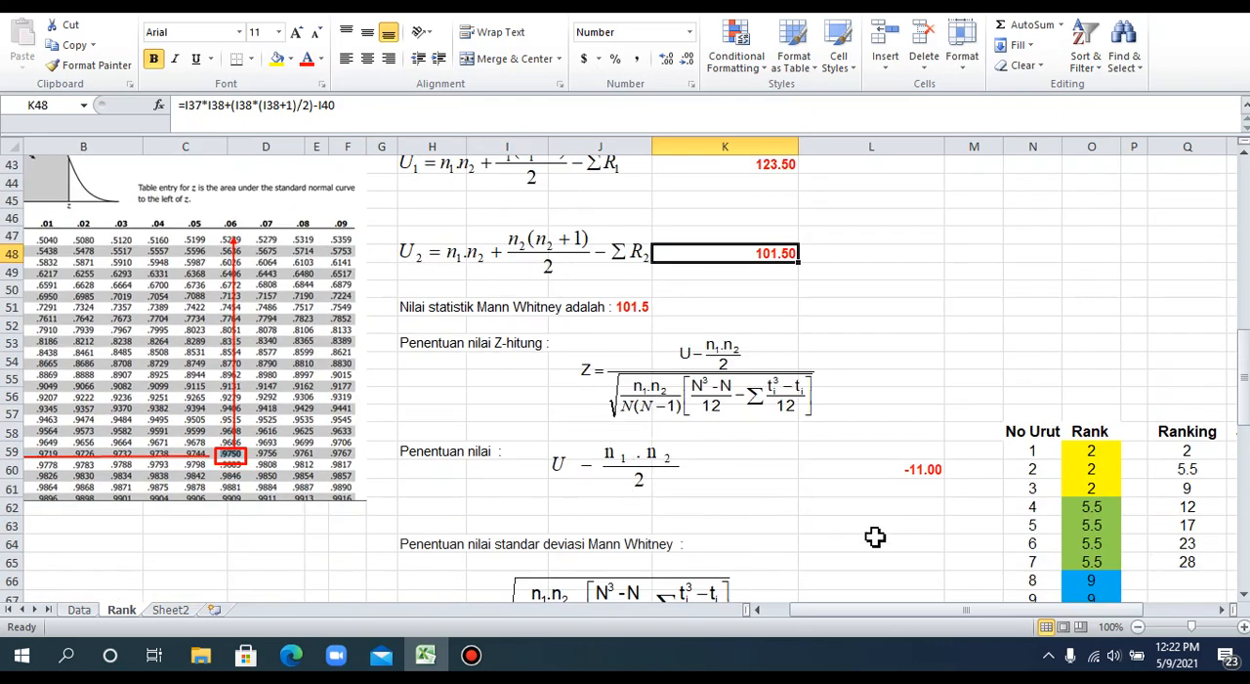
{"action": "left_click", "coordinate": [917, 473]}
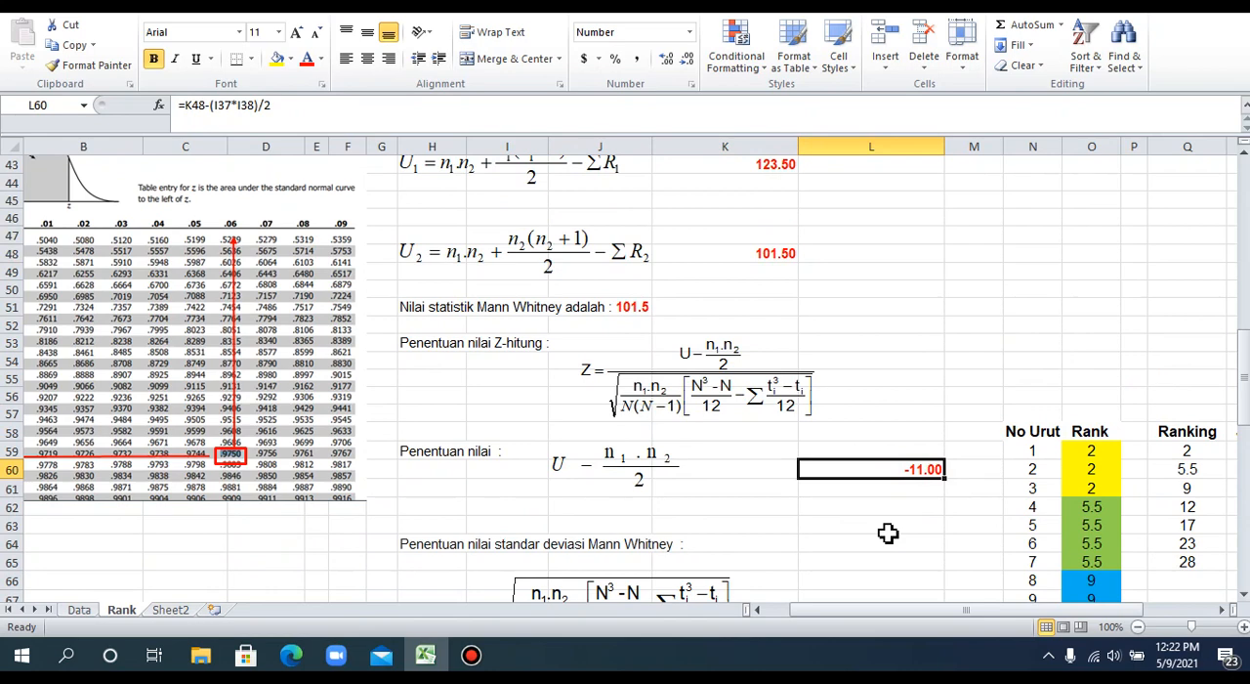
Examine the Mann-Whitney standard deviation equation and the component terms listed below it.
{"action": "scroll", "coordinate": [887, 533], "scroll_direction": "down", "scroll_amount": 3}
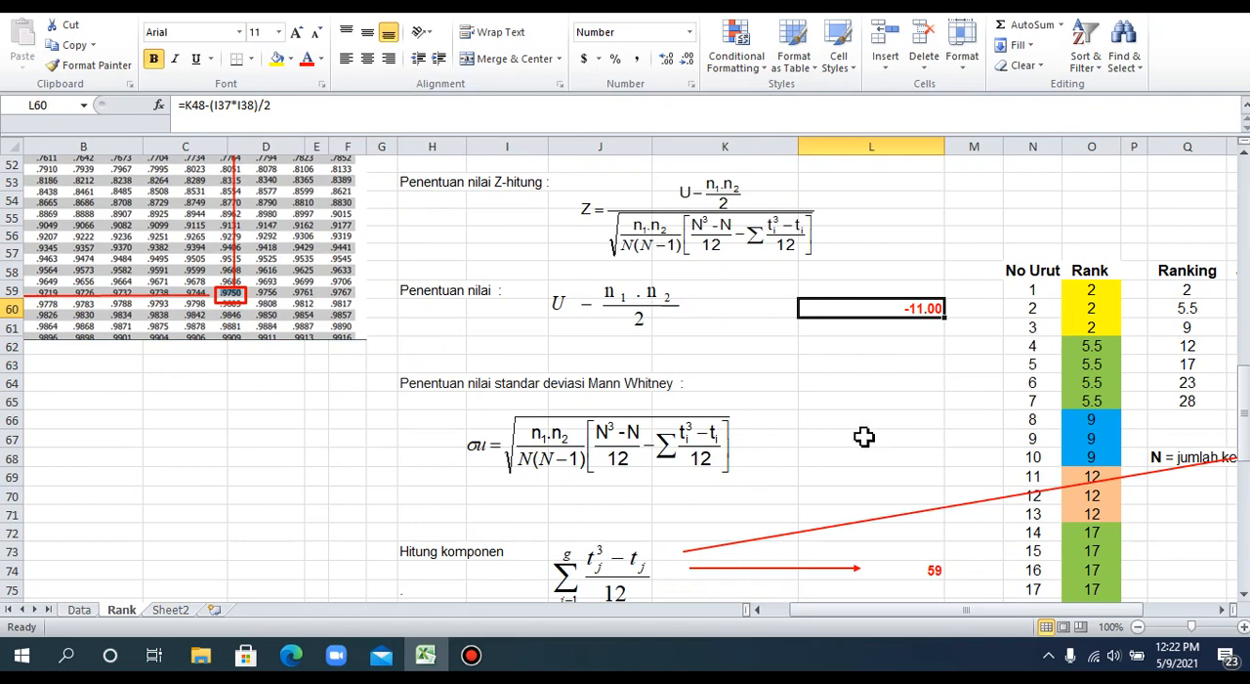
{"action": "scroll", "coordinate": [863, 436], "scroll_direction": "down", "scroll_amount": 3}
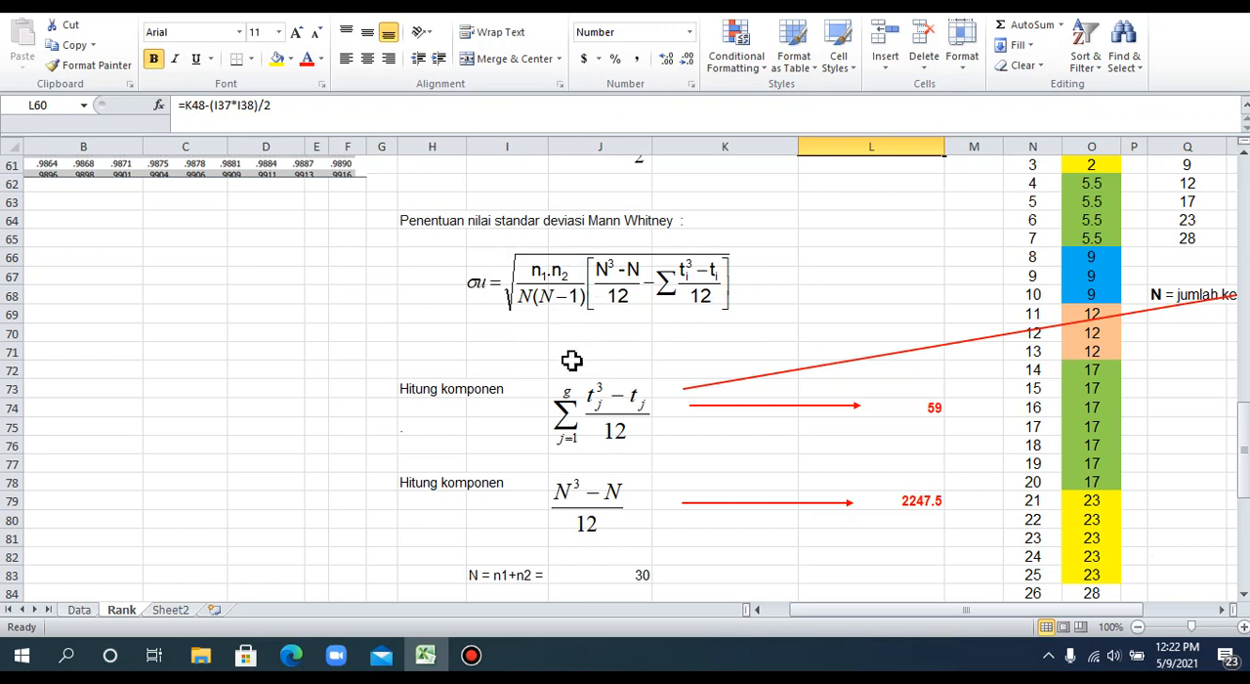
{"action": "scroll", "coordinate": [571, 361], "scroll_direction": "down", "scroll_amount": 2}
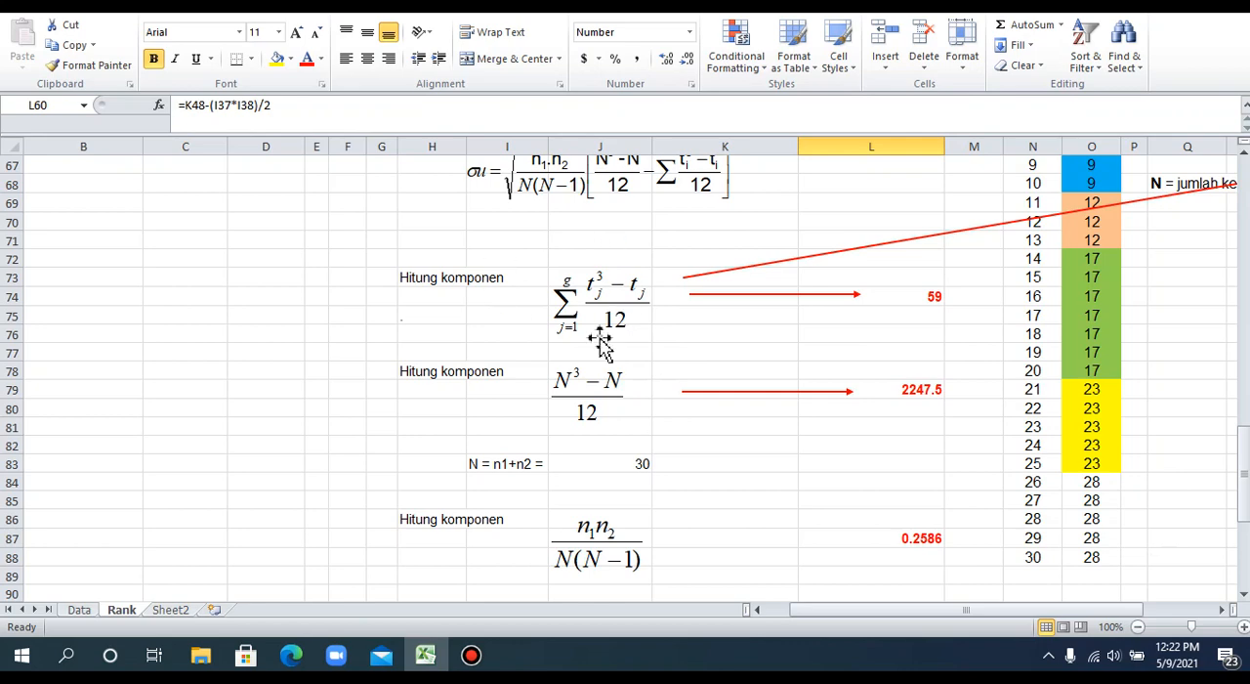
Inspect the ties table's Ranking, Jumlah yang sama (t) and t^3 - t cells for rank 2 in Q59:S59.
{"action": "left_click_drag", "start_coordinate": [876, 617], "coordinate": [936, 637]}
{"action": "scroll", "coordinate": [964, 601], "scroll_direction": "up", "scroll_amount": 4}
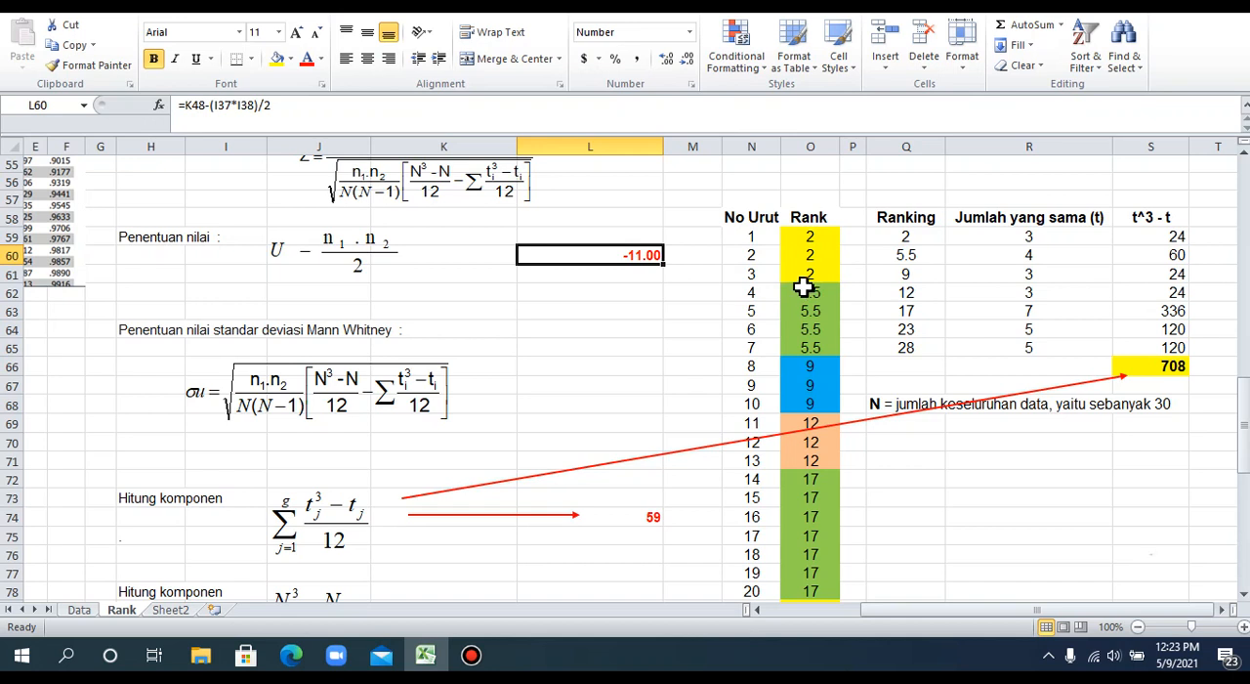
{"action": "left_click", "coordinate": [897, 243]}
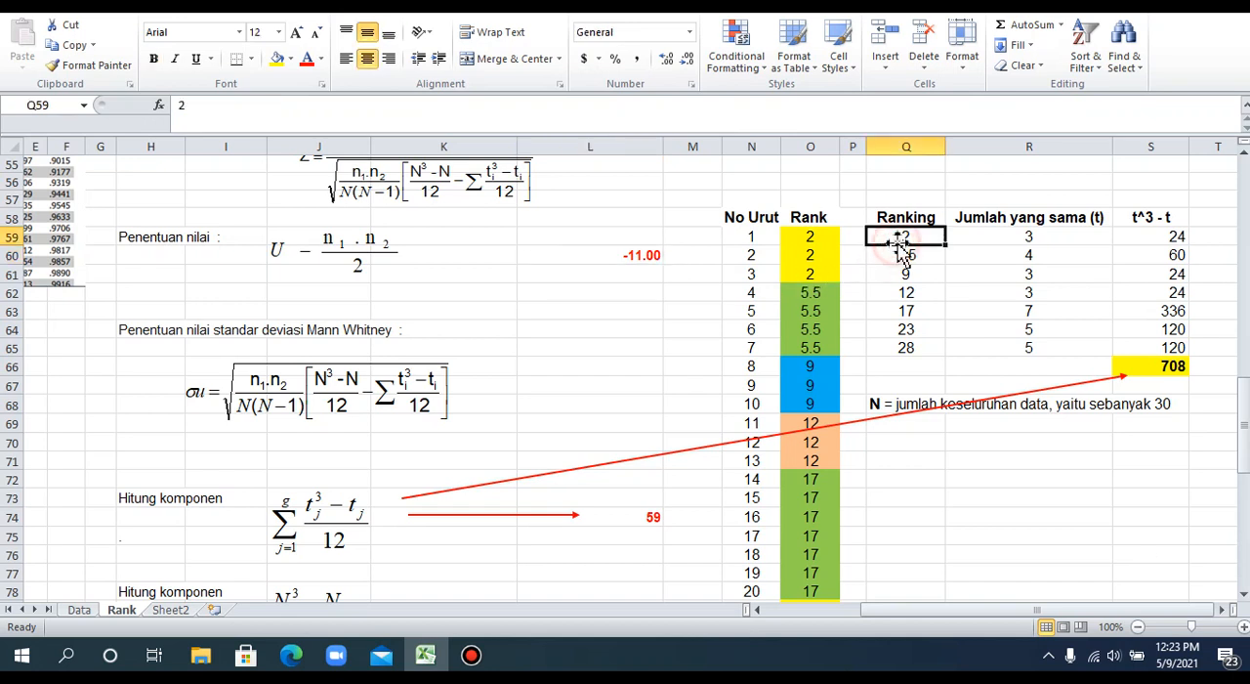
{"action": "left_click", "coordinate": [1013, 243]}
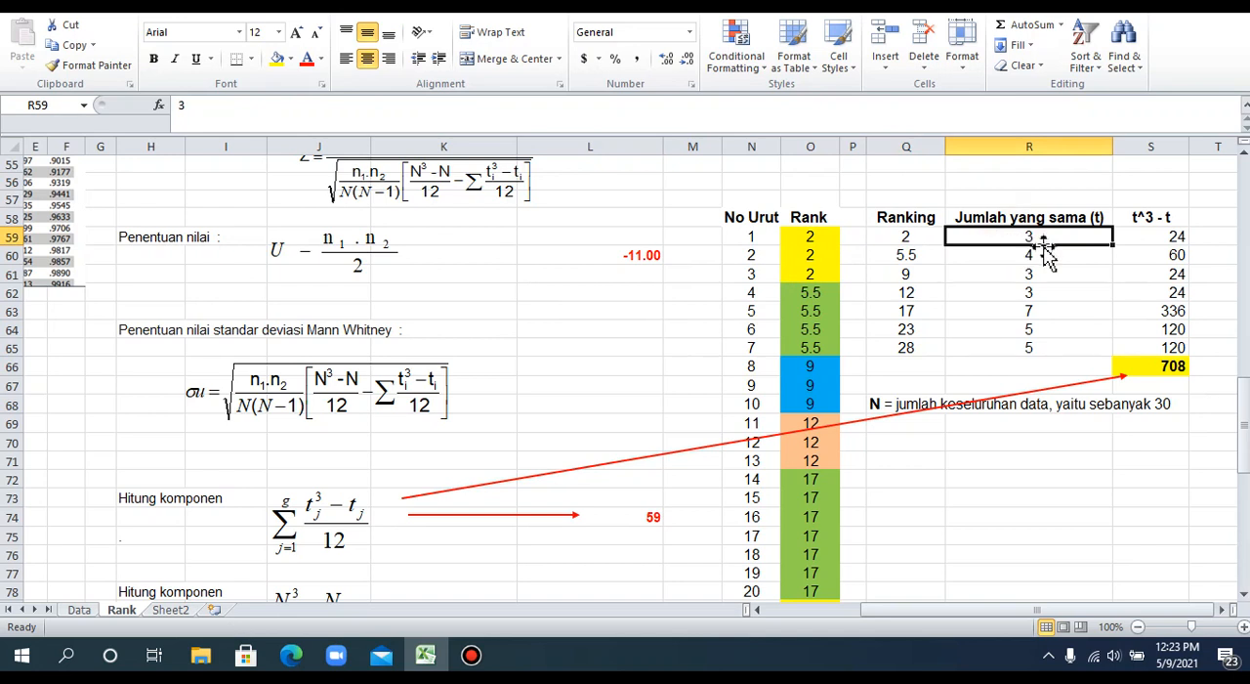
{"action": "left_click", "coordinate": [1162, 243]}
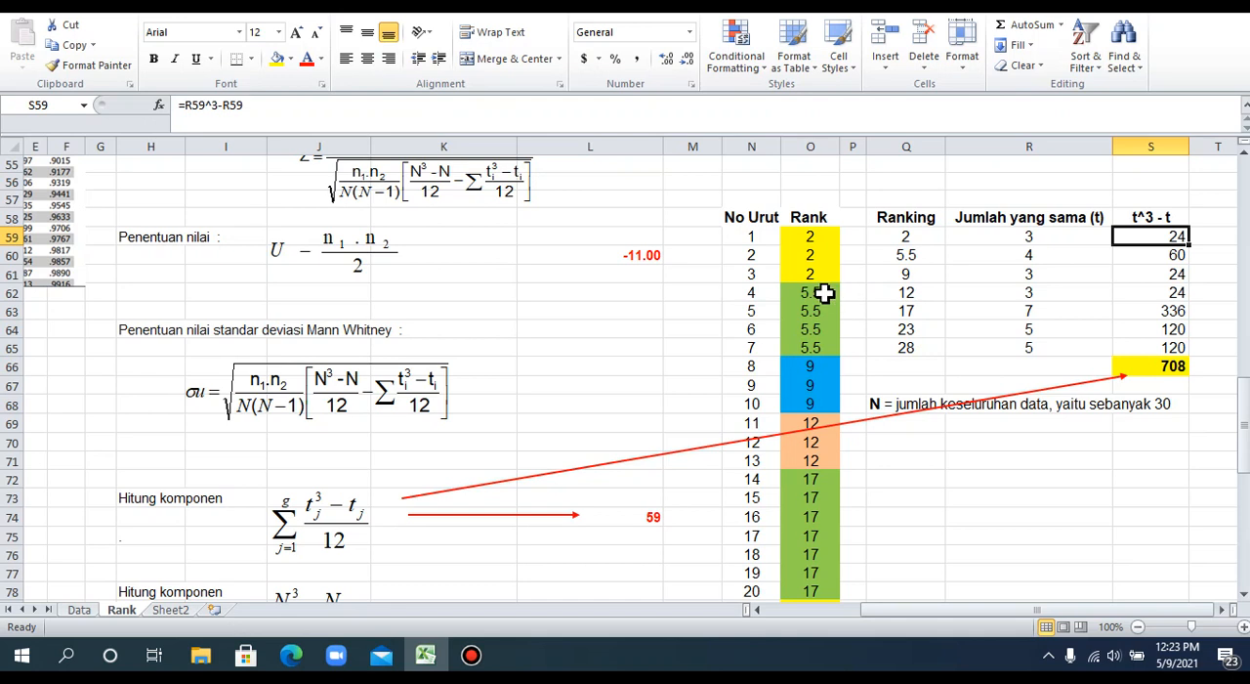
Check the tie counts and t^3 - t formulas for ranks 5.5 and 9 in R60:S61.
{"action": "left_click", "coordinate": [1024, 255]}
{"action": "scroll", "coordinate": [1004, 354], "scroll_direction": "down", "scroll_amount": 1}
{"action": "scroll", "coordinate": [1004, 355], "scroll_direction": "up", "scroll_amount": 1}
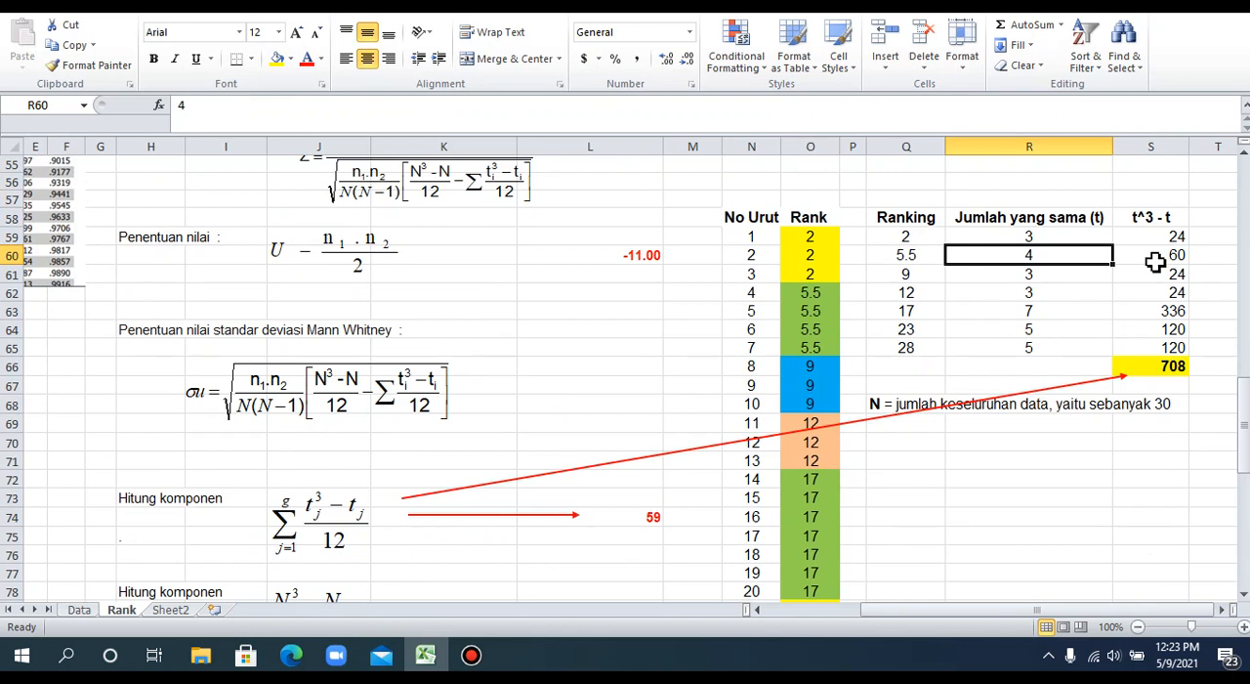
{"action": "left_click", "coordinate": [1156, 256]}
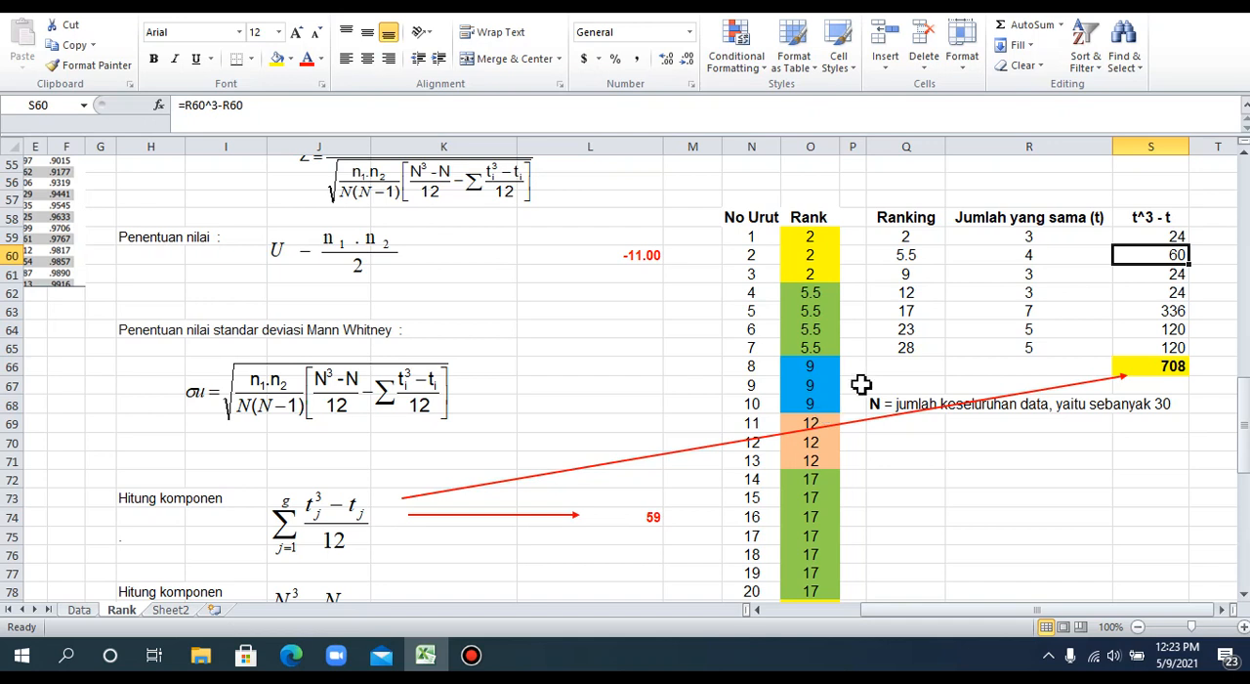
{"action": "left_click", "coordinate": [1012, 278]}
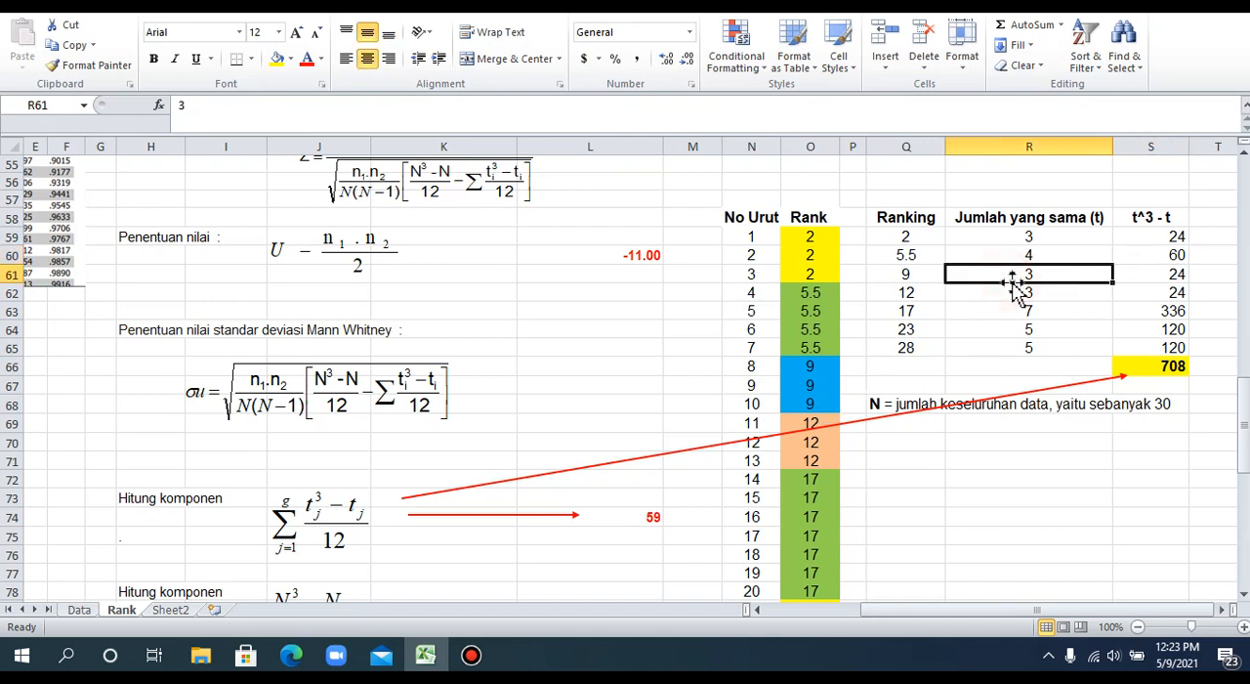
{"action": "left_click", "coordinate": [1145, 277]}
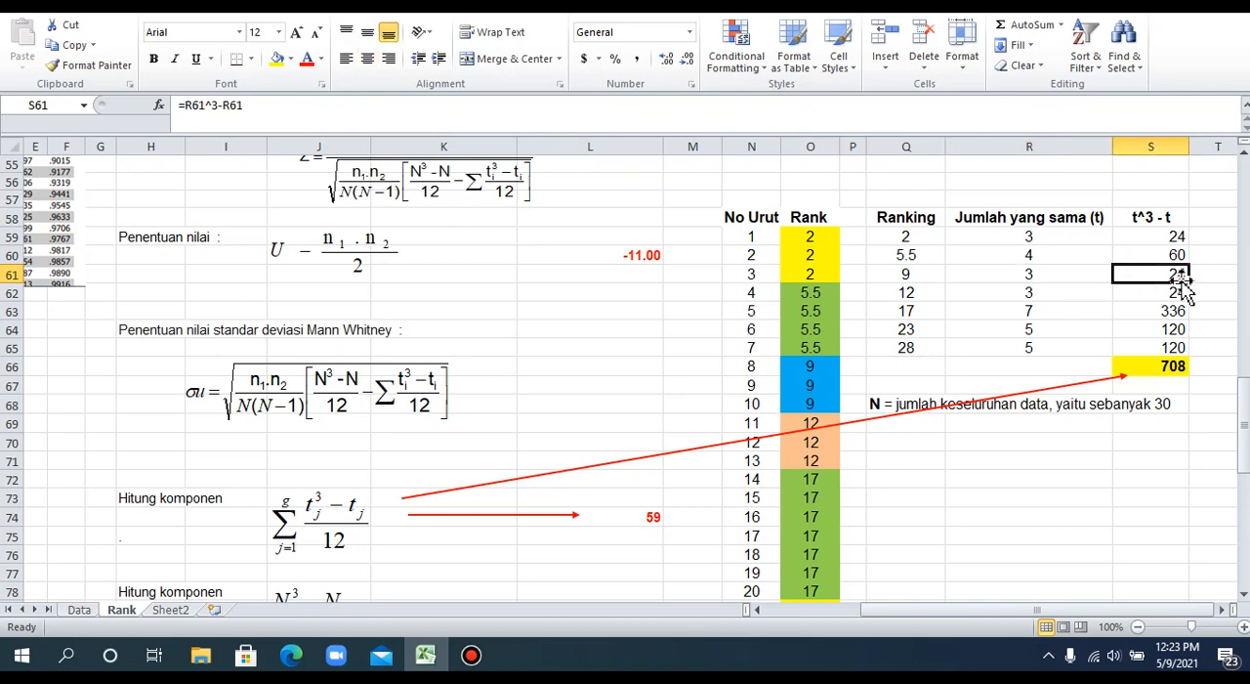
Compare the remaining tie counts in the Ranking table with the No Urut and Rank list through rank 28.
{"action": "scroll", "coordinate": [859, 390], "scroll_direction": "down", "scroll_amount": 4}
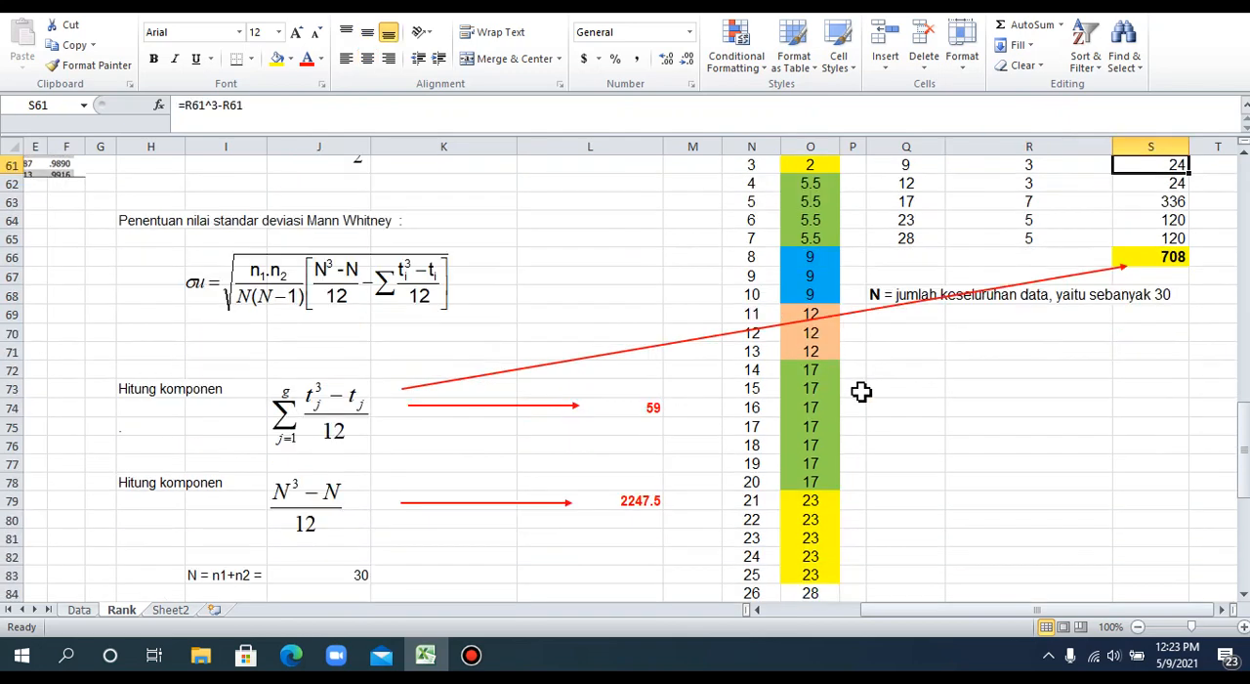
{"action": "scroll", "coordinate": [858, 389], "scroll_direction": "down", "scroll_amount": 2}
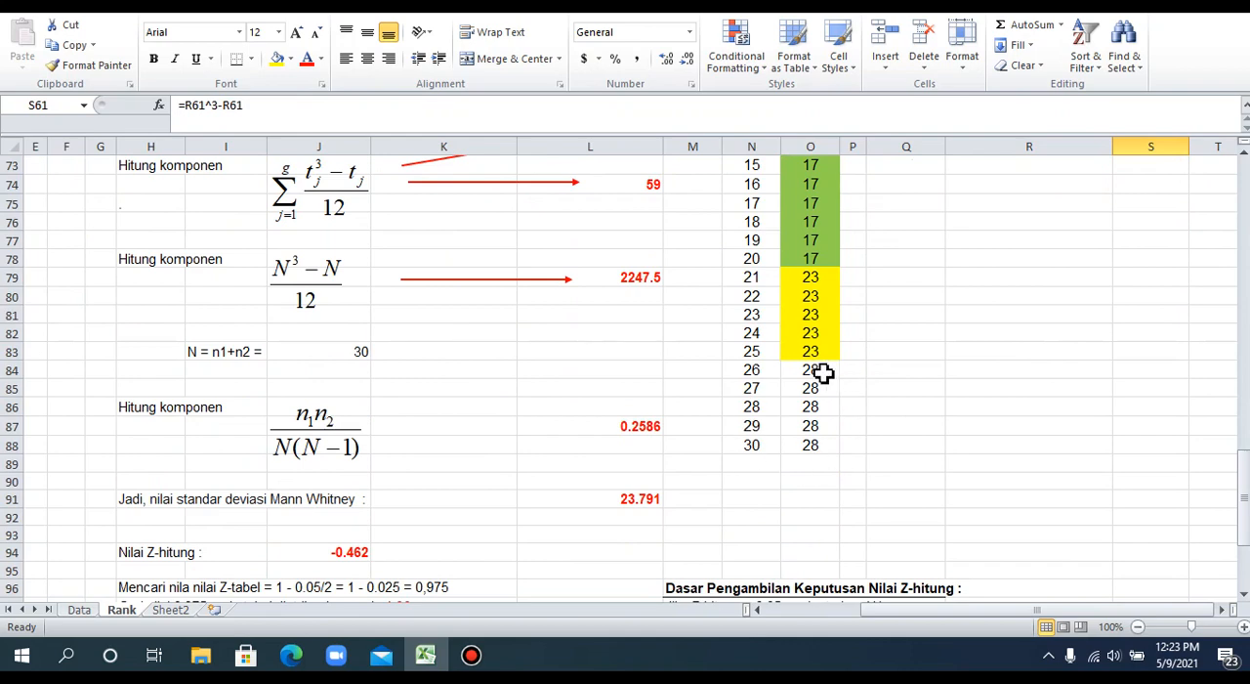
{"action": "scroll", "coordinate": [846, 401], "scroll_direction": "up", "scroll_amount": 6}
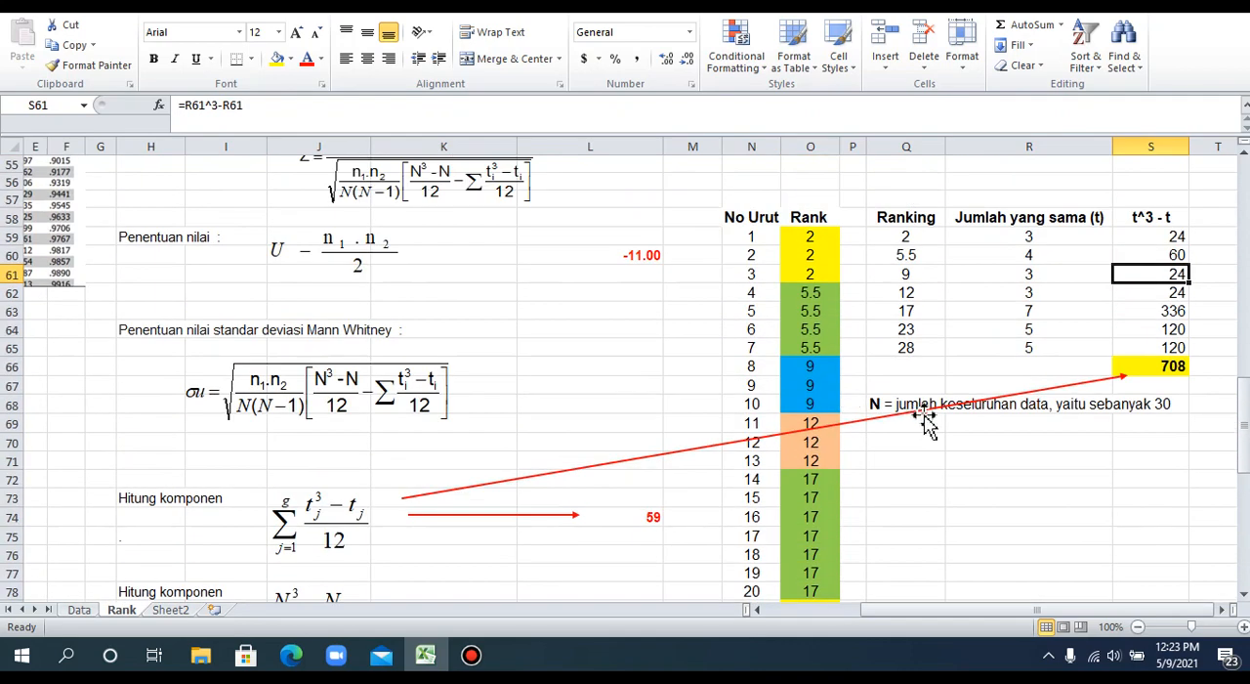
{"action": "scroll", "coordinate": [977, 464], "scroll_direction": "down", "scroll_amount": 4}
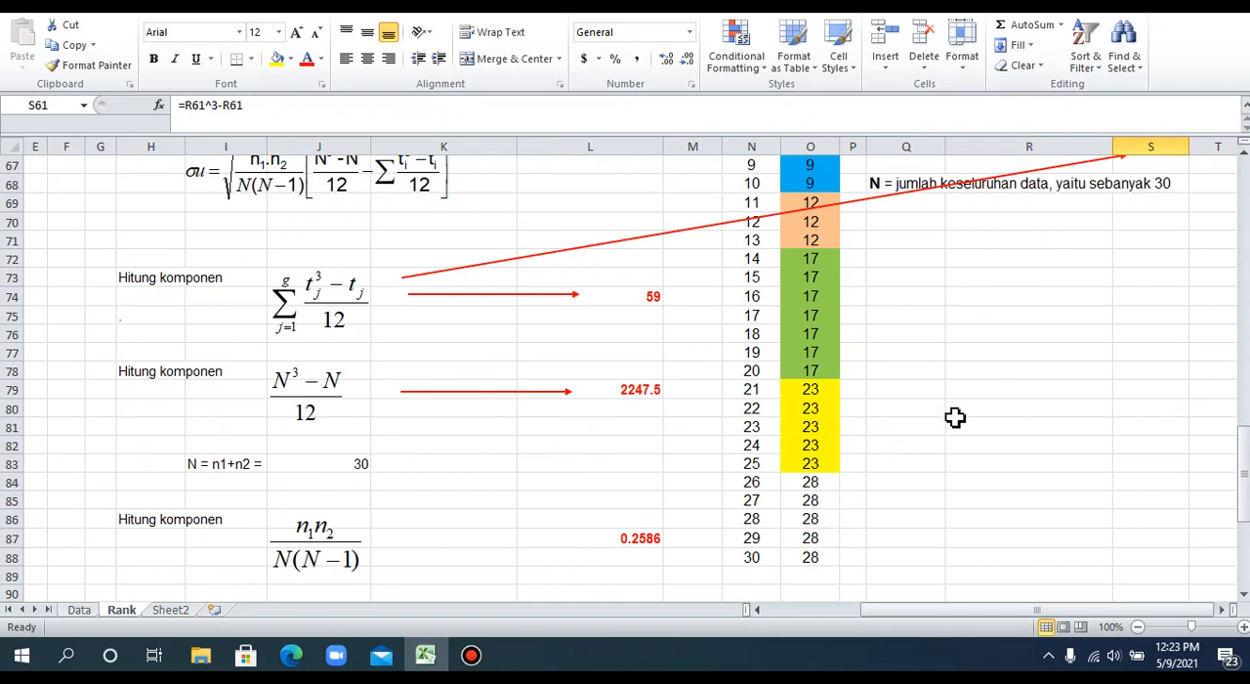
{"action": "scroll", "coordinate": [1022, 381], "scroll_direction": "up", "scroll_amount": 3}
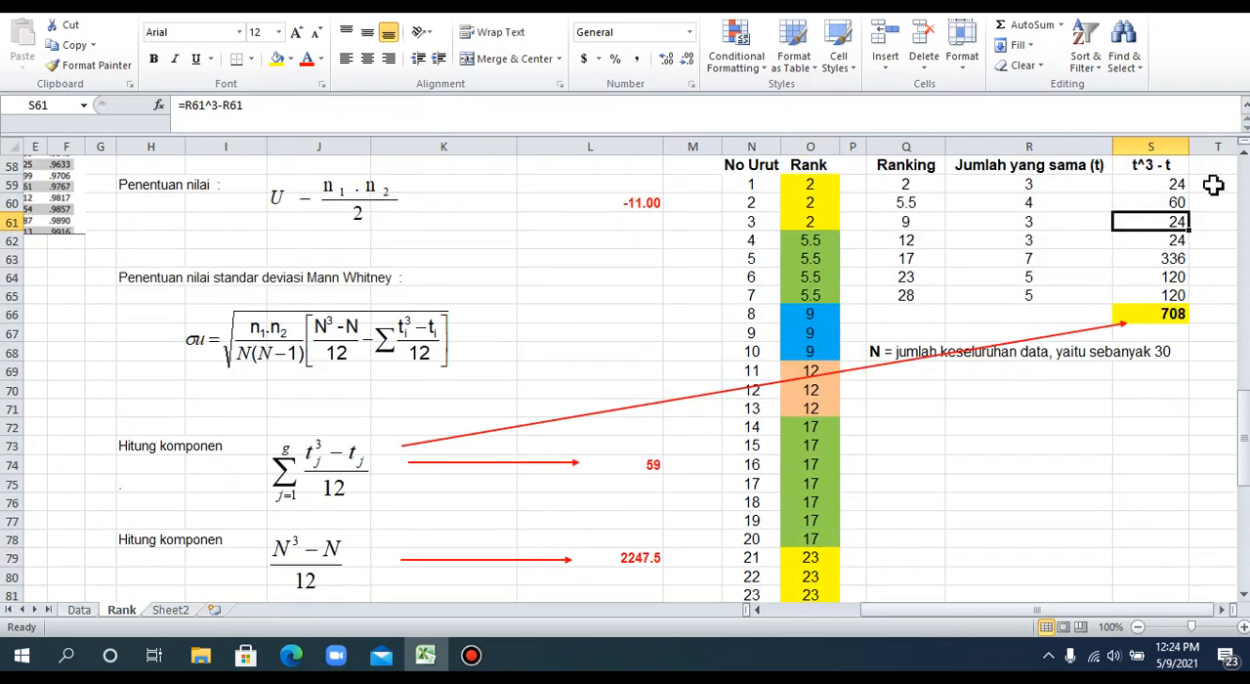
Inspect the t^3 - t sum formula in S66 and its division by 12 in L74.
{"action": "left_click", "coordinate": [1156, 320]}
{"action": "scroll", "coordinate": [1105, 441], "scroll_direction": "down", "scroll_amount": 3}
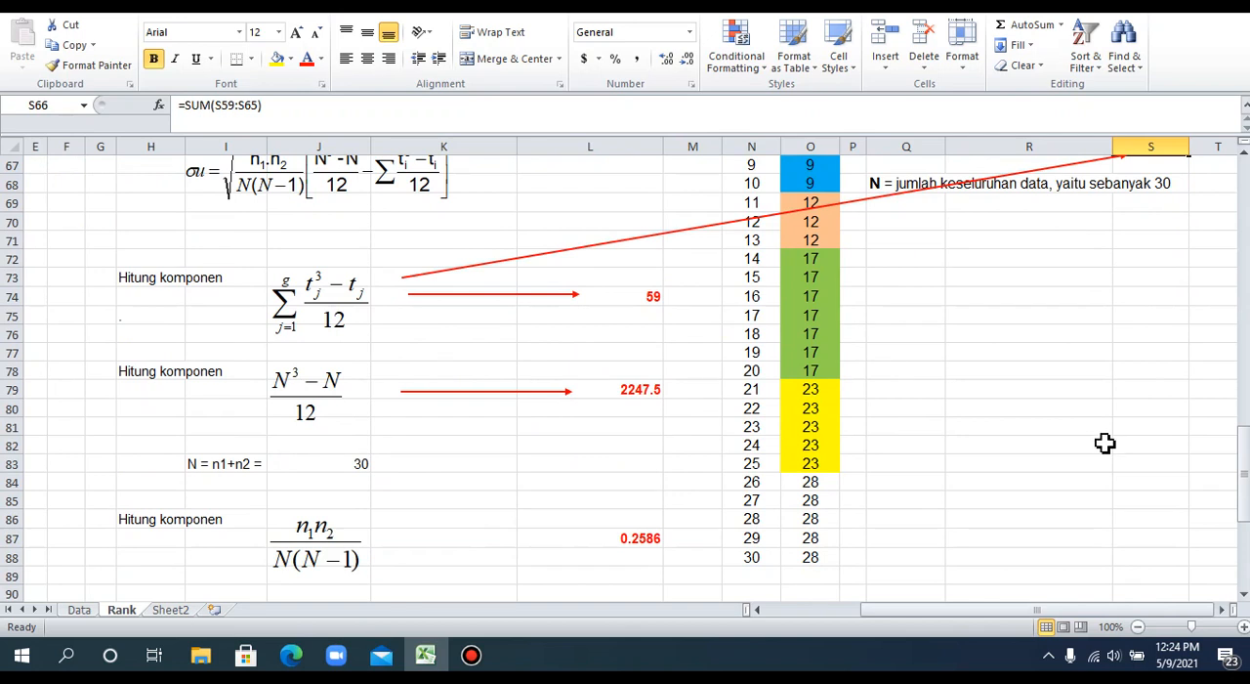
{"action": "scroll", "coordinate": [1105, 441], "scroll_direction": "up", "scroll_amount": 1}
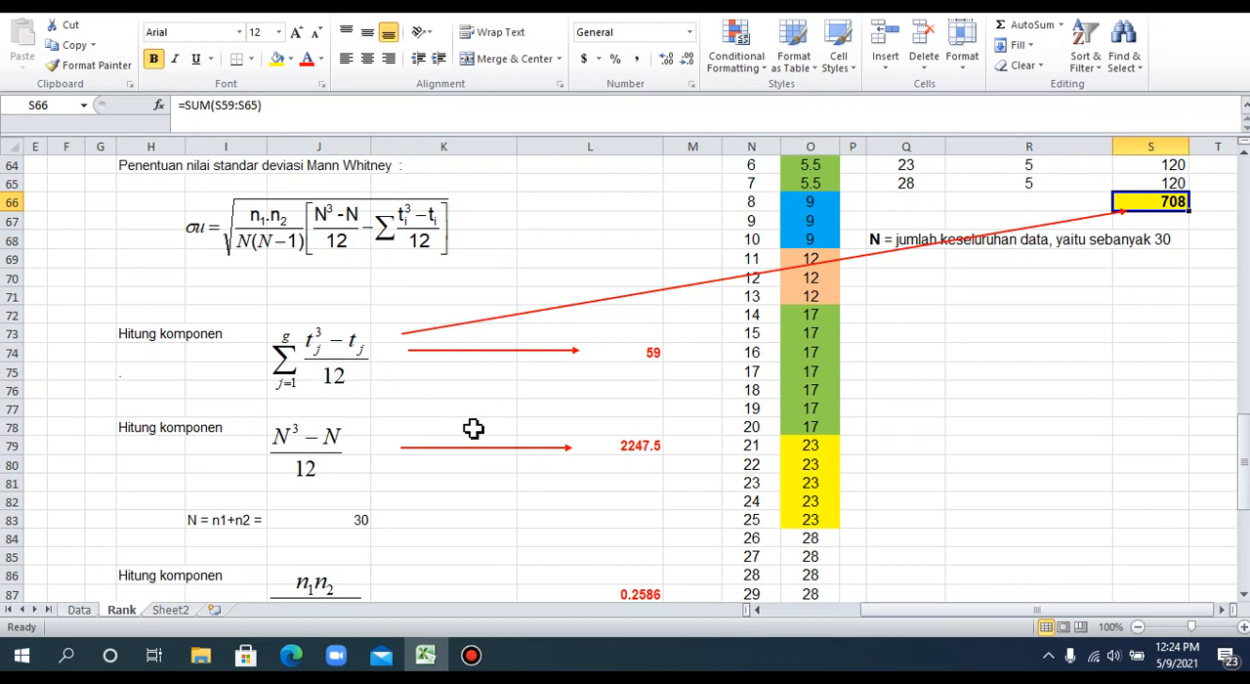
{"action": "left_click", "coordinate": [630, 356]}
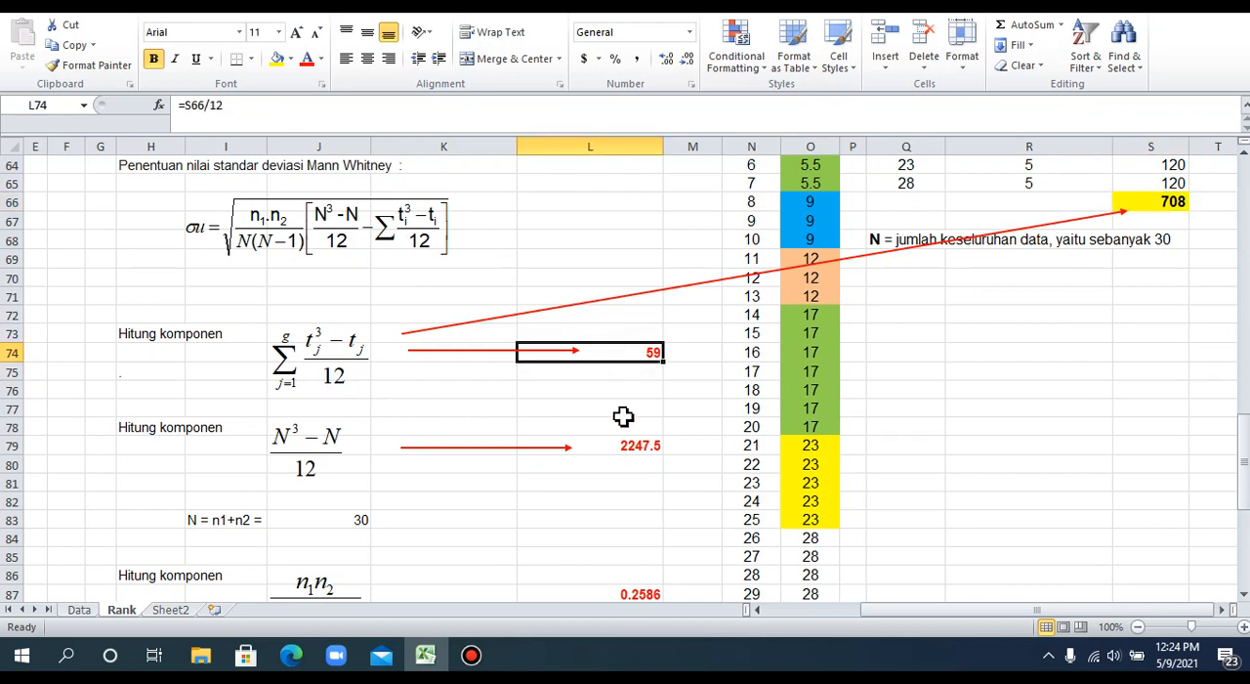
{"action": "scroll", "coordinate": [623, 417], "scroll_direction": "down", "scroll_amount": 3}
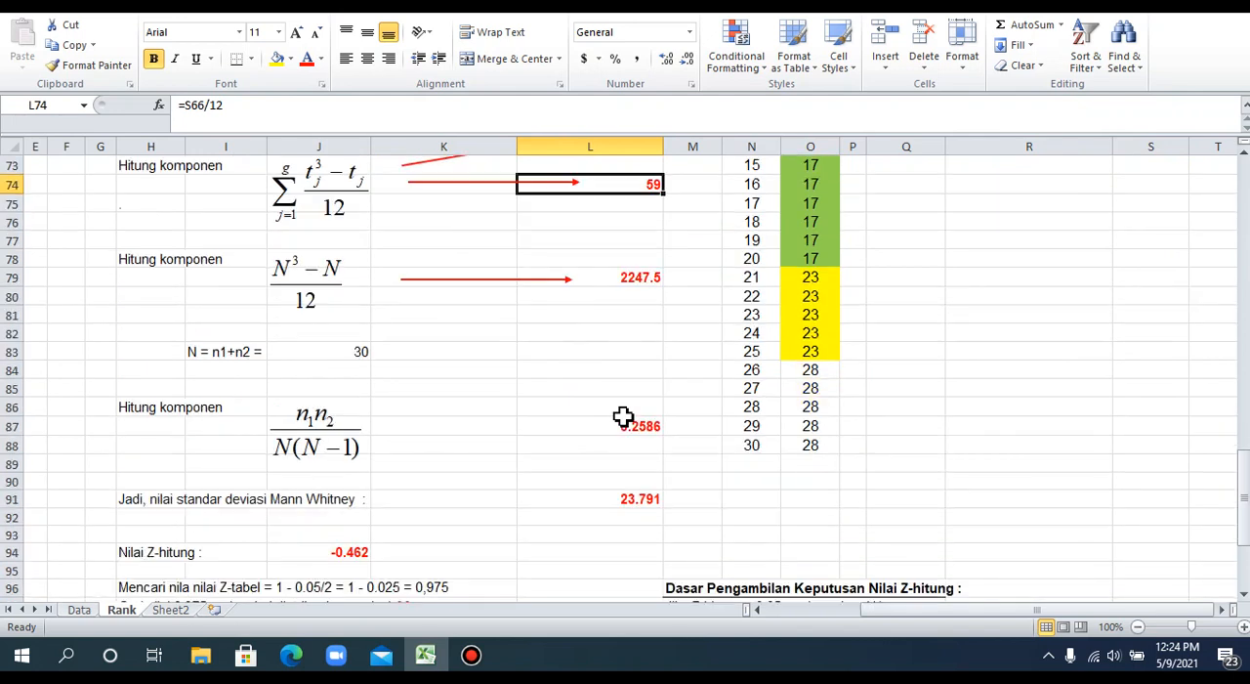
{"action": "scroll", "coordinate": [624, 417], "scroll_direction": "up", "scroll_amount": 2}
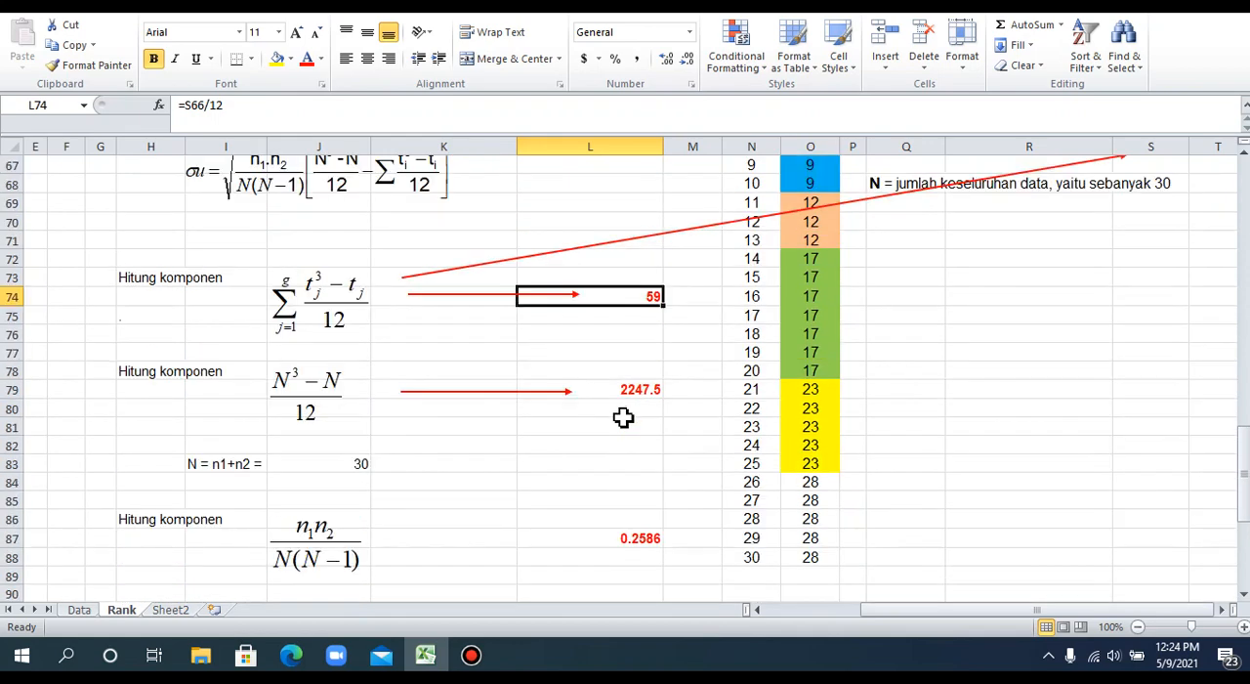
Inspect the (N^3 − N)/12 formula in L79 and relate it to the N definition and the standard deviation equation.
{"action": "scroll", "coordinate": [544, 451], "scroll_direction": "up", "scroll_amount": 2}
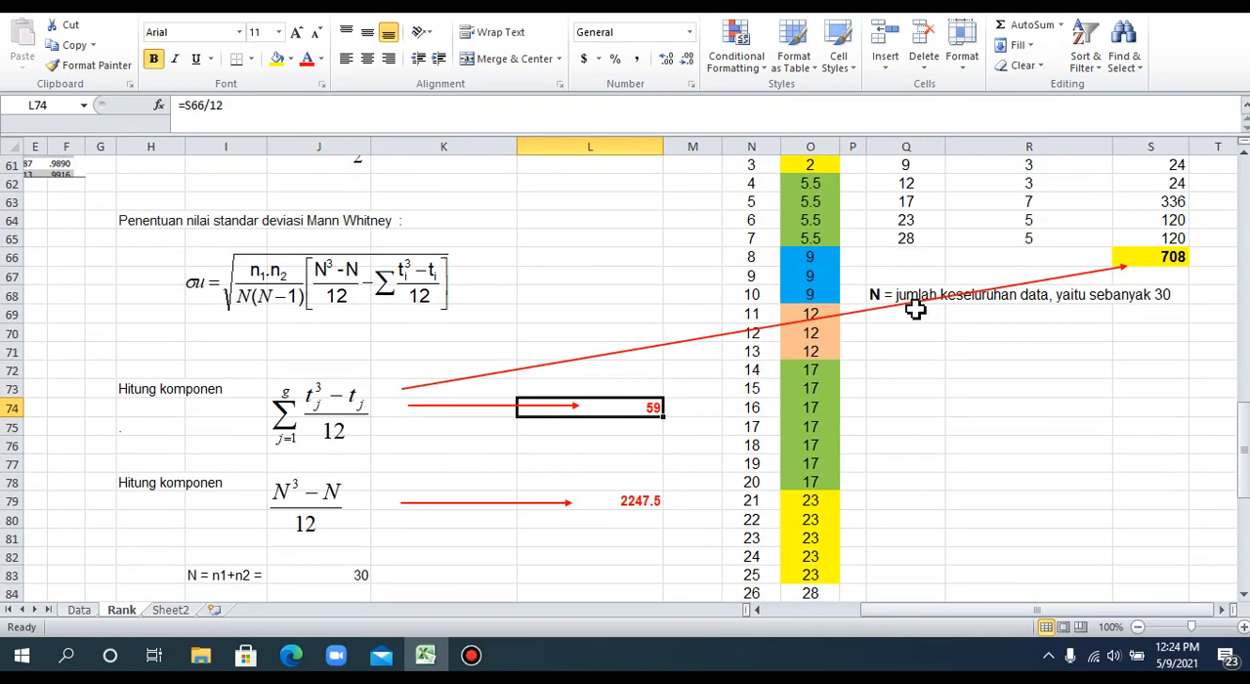
{"action": "scroll", "coordinate": [587, 422], "scroll_direction": "down", "scroll_amount": 1}
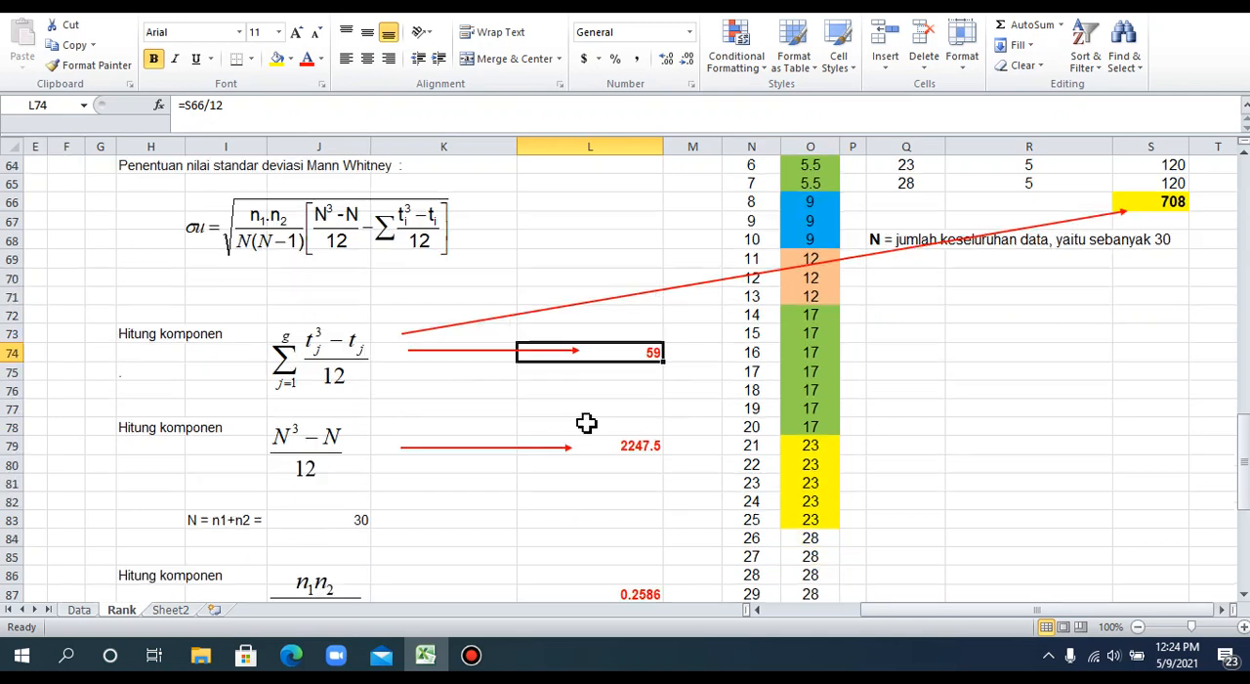
{"action": "scroll", "coordinate": [587, 422], "scroll_direction": "down", "scroll_amount": 1}
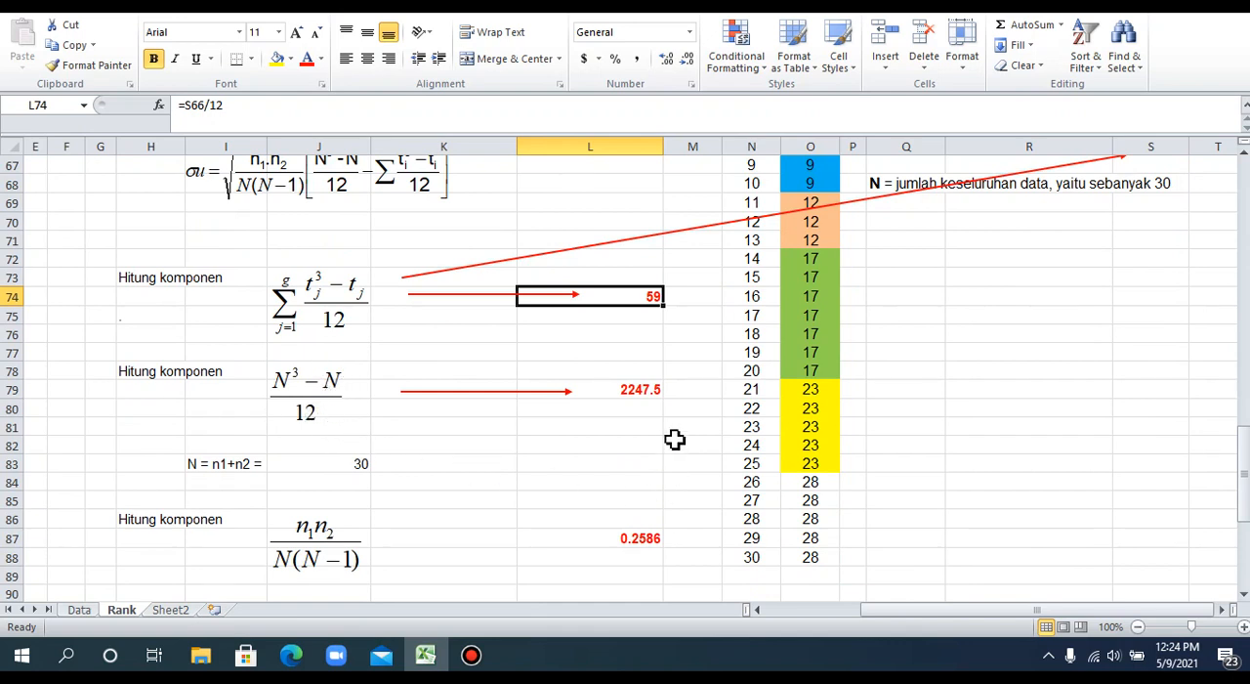
{"action": "left_click", "coordinate": [630, 391]}
{"action": "scroll", "coordinate": [598, 447], "scroll_direction": "down", "scroll_amount": 3}
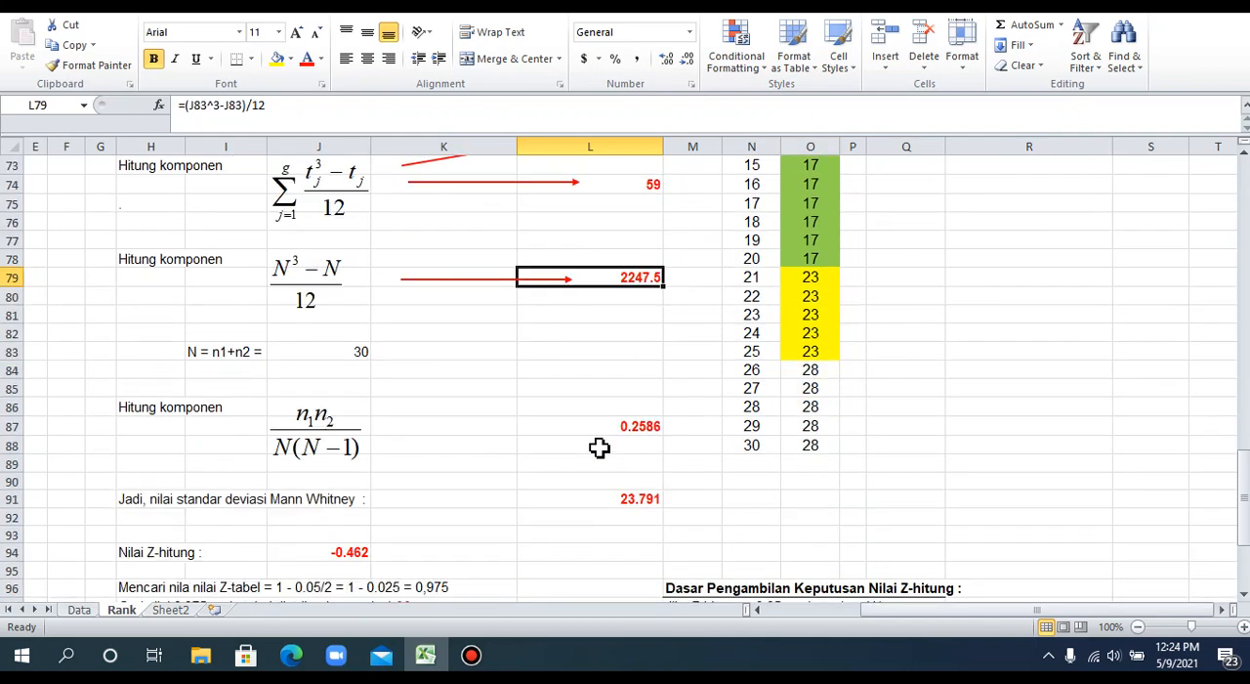
{"action": "scroll", "coordinate": [599, 447], "scroll_direction": "up", "scroll_amount": 3}
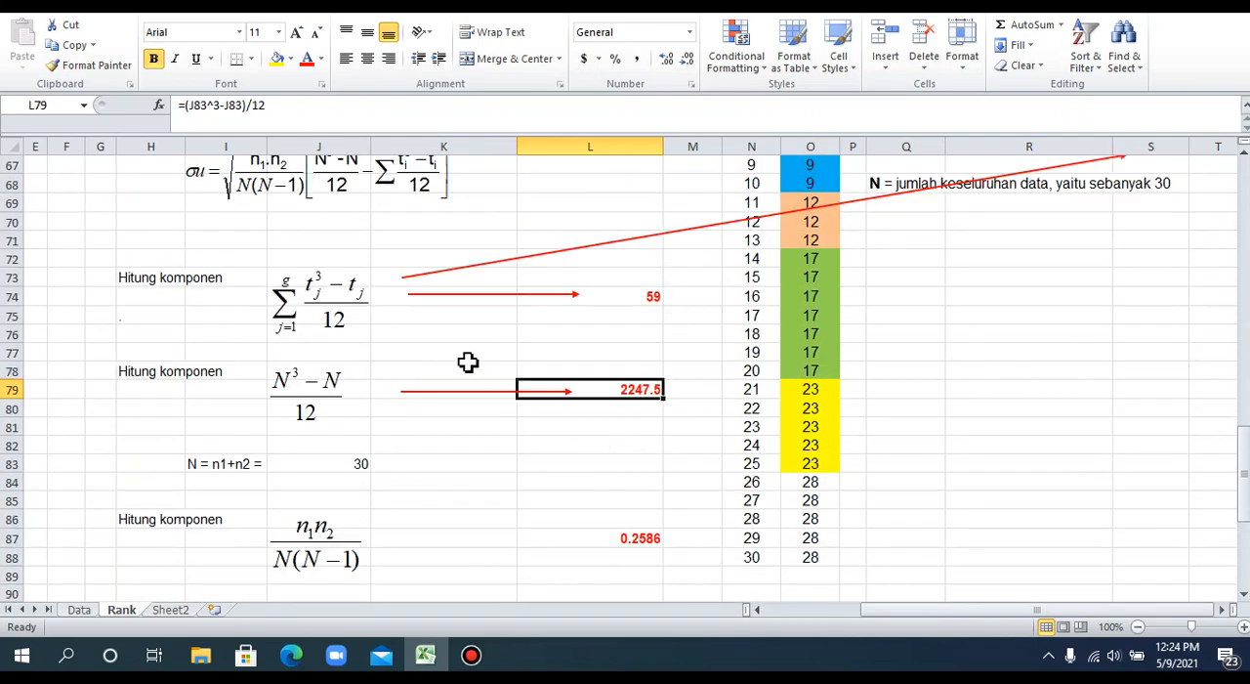
{"action": "scroll", "coordinate": [438, 431], "scroll_direction": "down", "scroll_amount": 2}
{"action": "scroll", "coordinate": [438, 431], "scroll_direction": "up", "scroll_amount": 5}
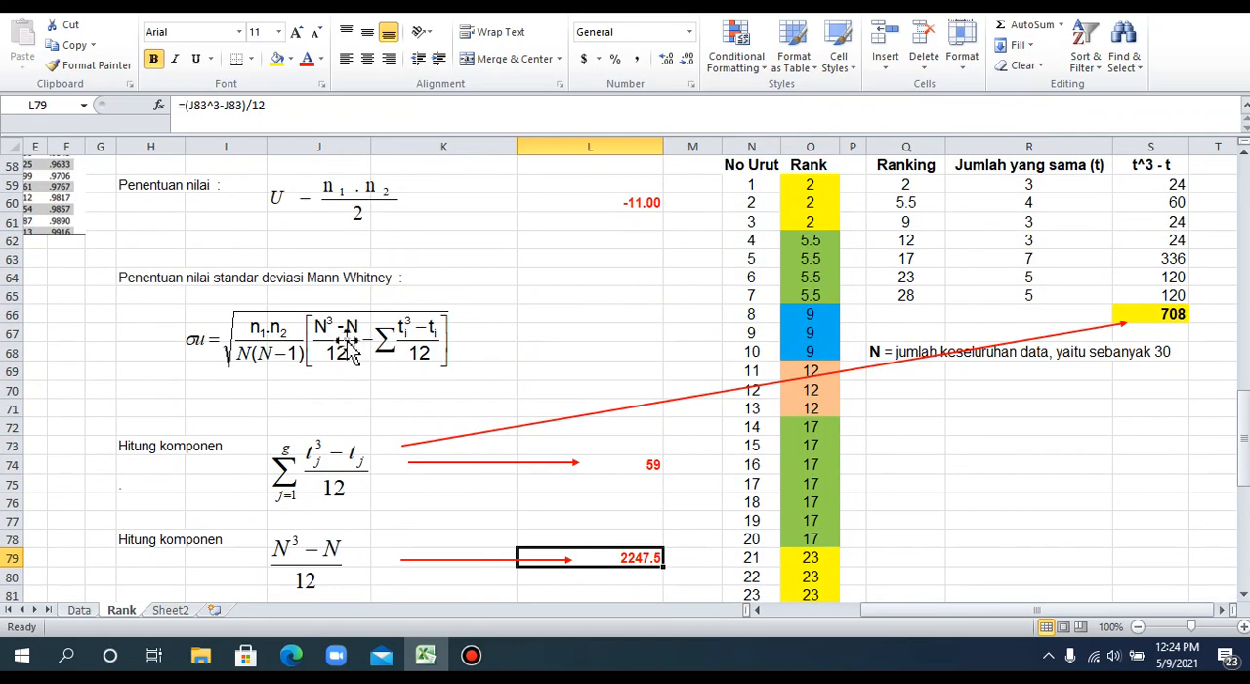
Review the n1n2/N(N−1) component in L87 and the Mann-Whitney standard deviation calculation in L91.
{"action": "scroll", "coordinate": [356, 467], "scroll_direction": "down", "scroll_amount": 4}
{"action": "scroll", "coordinate": [362, 474], "scroll_direction": "down", "scroll_amount": 1}
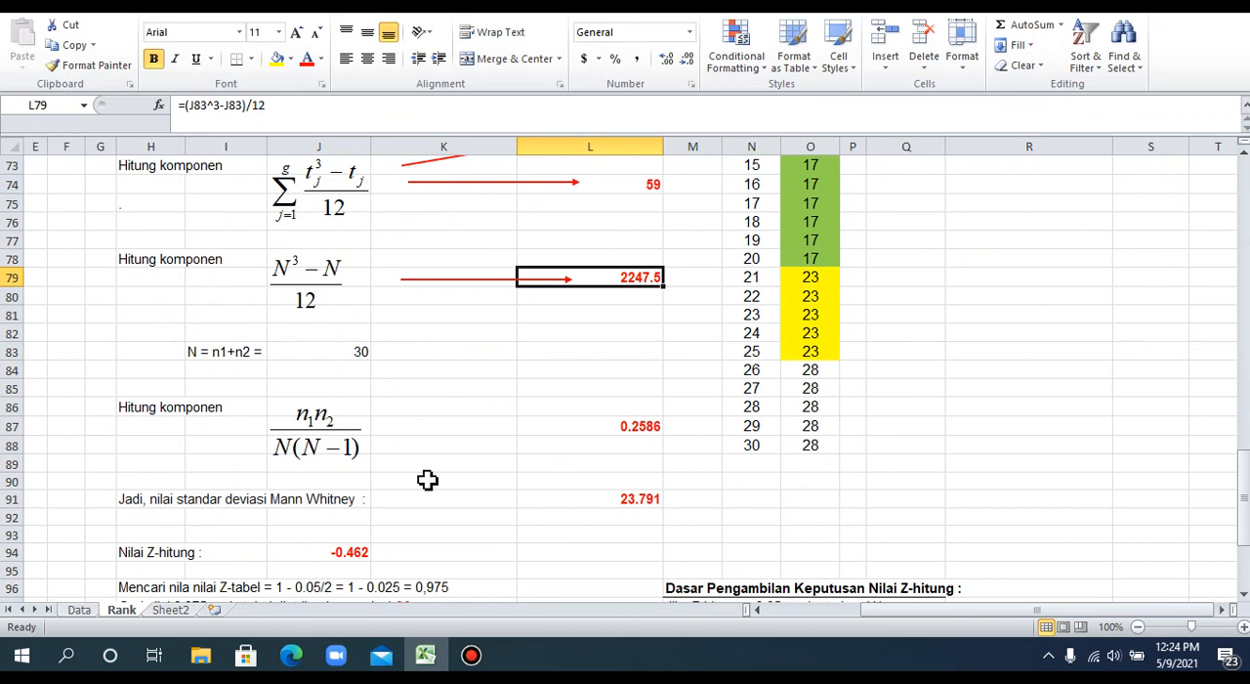
{"action": "scroll", "coordinate": [427, 480], "scroll_direction": "down", "scroll_amount": 1}
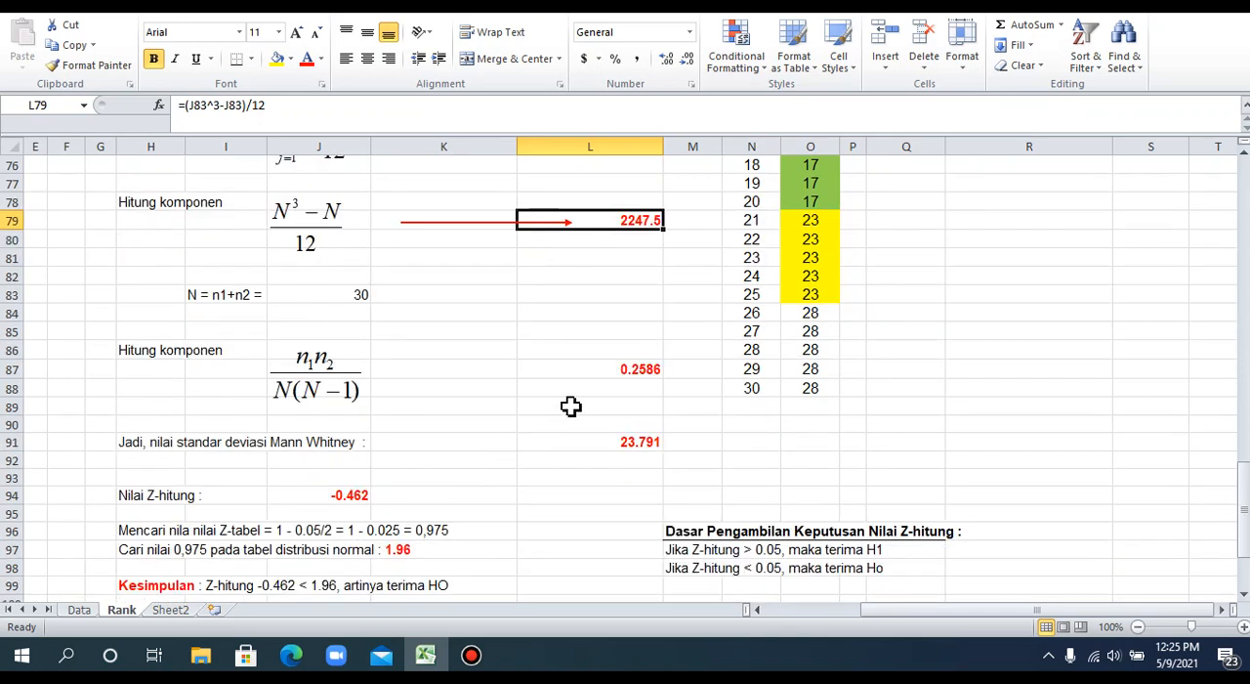
{"action": "scroll", "coordinate": [570, 406], "scroll_direction": "down", "scroll_amount": 3}
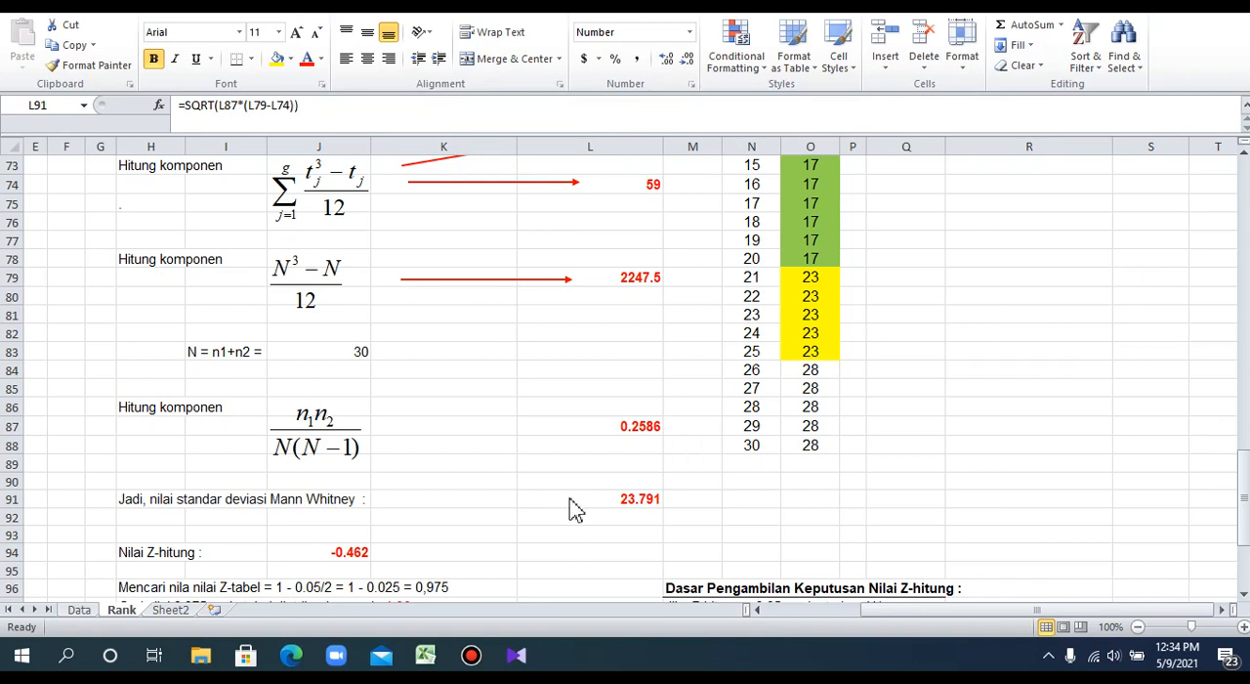
Inspect the Mann-Whitney standard deviation formula in L91 against its components in L74, L79 and L87 and the written equation.
{"action": "left_click", "coordinate": [625, 501]}
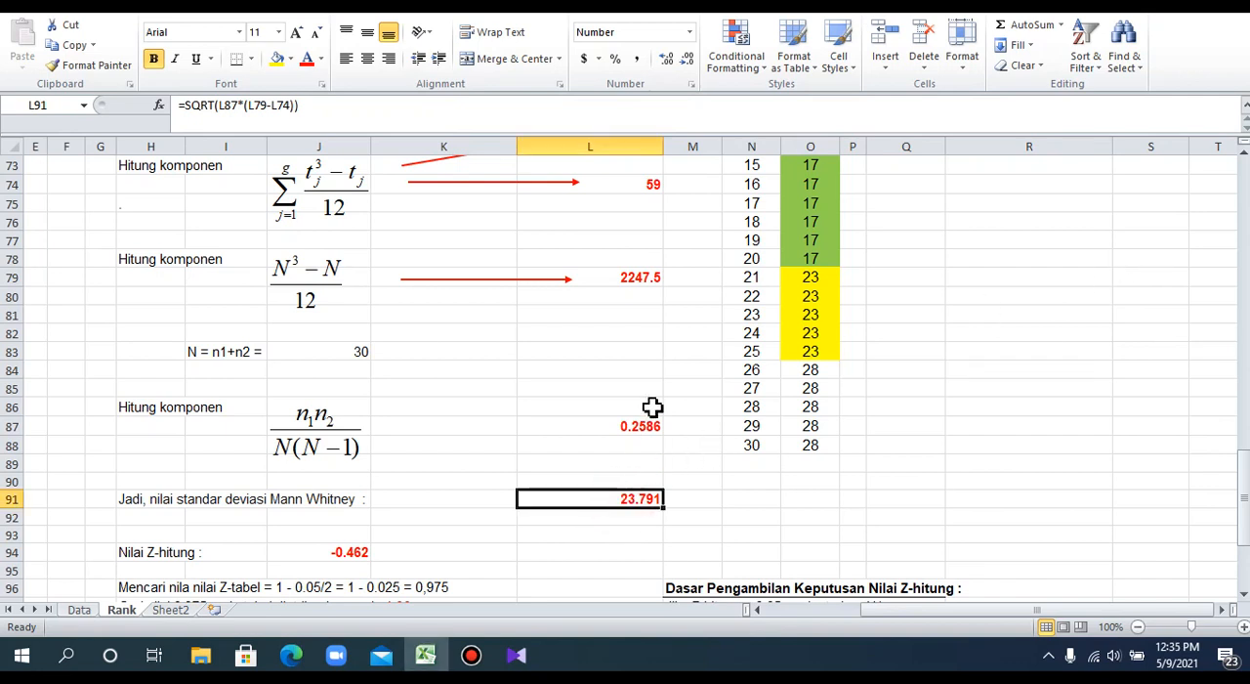
{"action": "scroll", "coordinate": [653, 407], "scroll_direction": "up", "scroll_amount": 2}
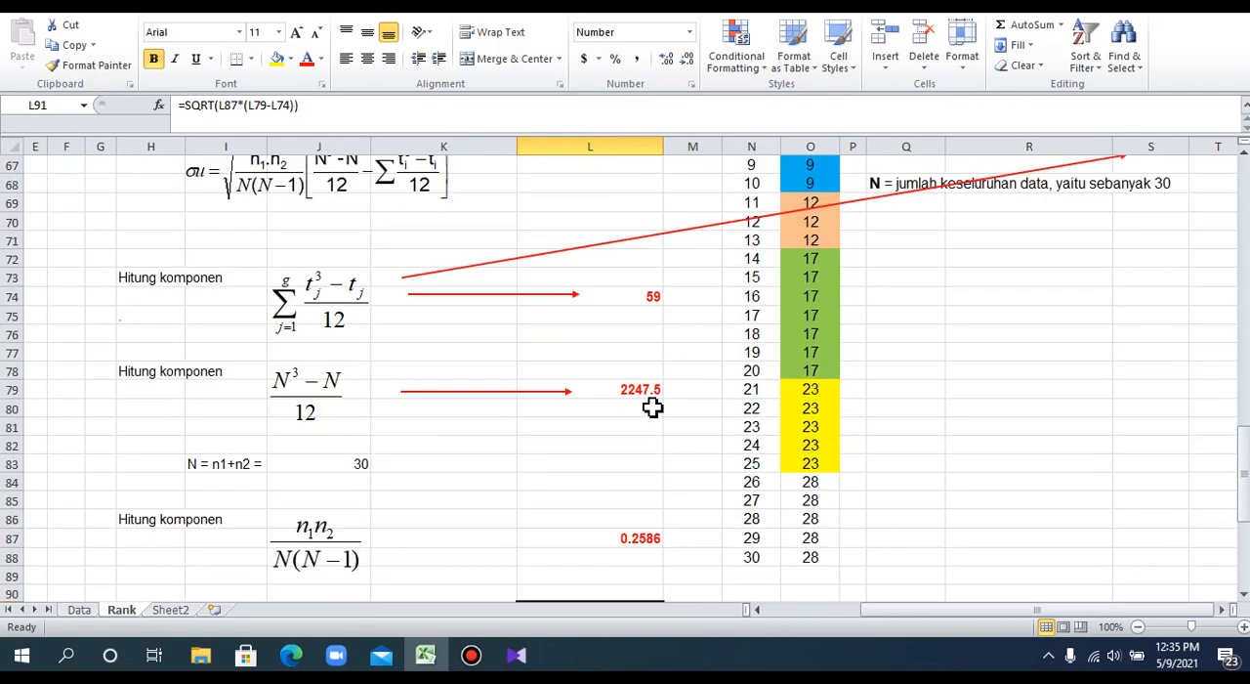
{"action": "scroll", "coordinate": [653, 407], "scroll_direction": "up", "scroll_amount": 1}
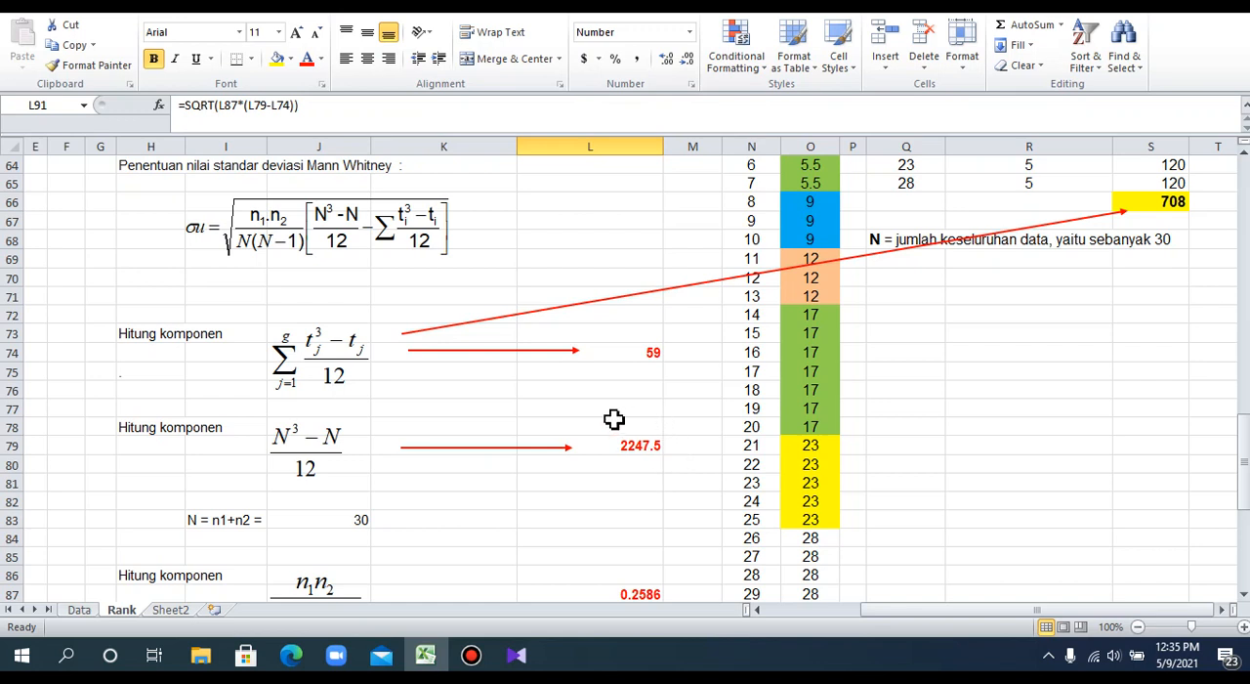
{"action": "scroll", "coordinate": [598, 478], "scroll_direction": "down", "scroll_amount": 2}
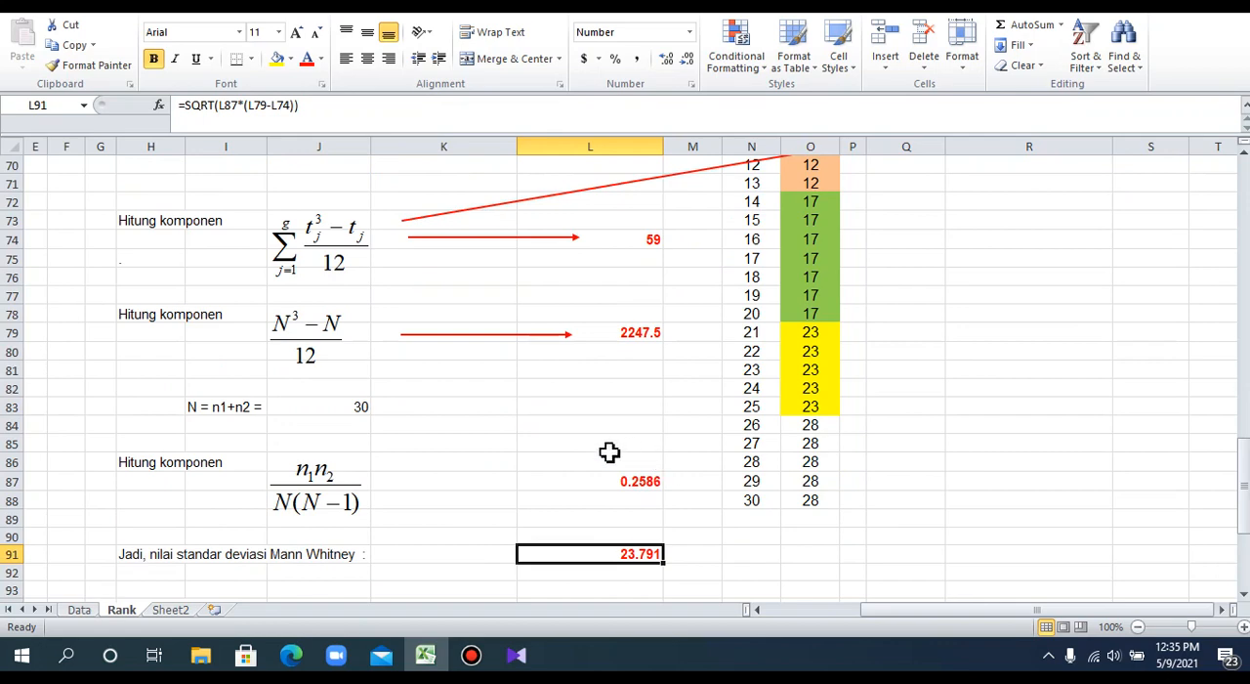
{"action": "scroll", "coordinate": [610, 452], "scroll_direction": "down", "scroll_amount": 3}
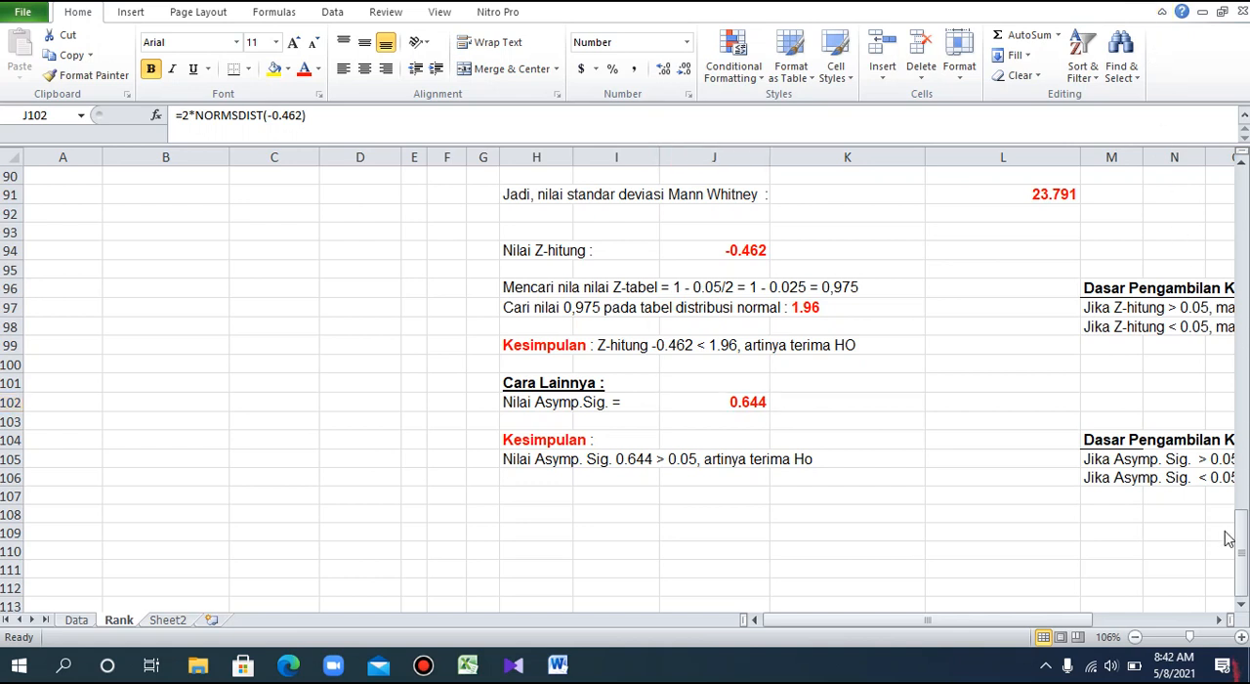
Relate the Z-hitung result in J94 to the Z equation, the U − n1n2/2 numerator and the Mann-Whitney standard deviation.
{"action": "left_click", "coordinate": [1243, 555]}
{"action": "left_click_drag", "start_coordinate": [1243, 554], "coordinate": [1247, 357]}
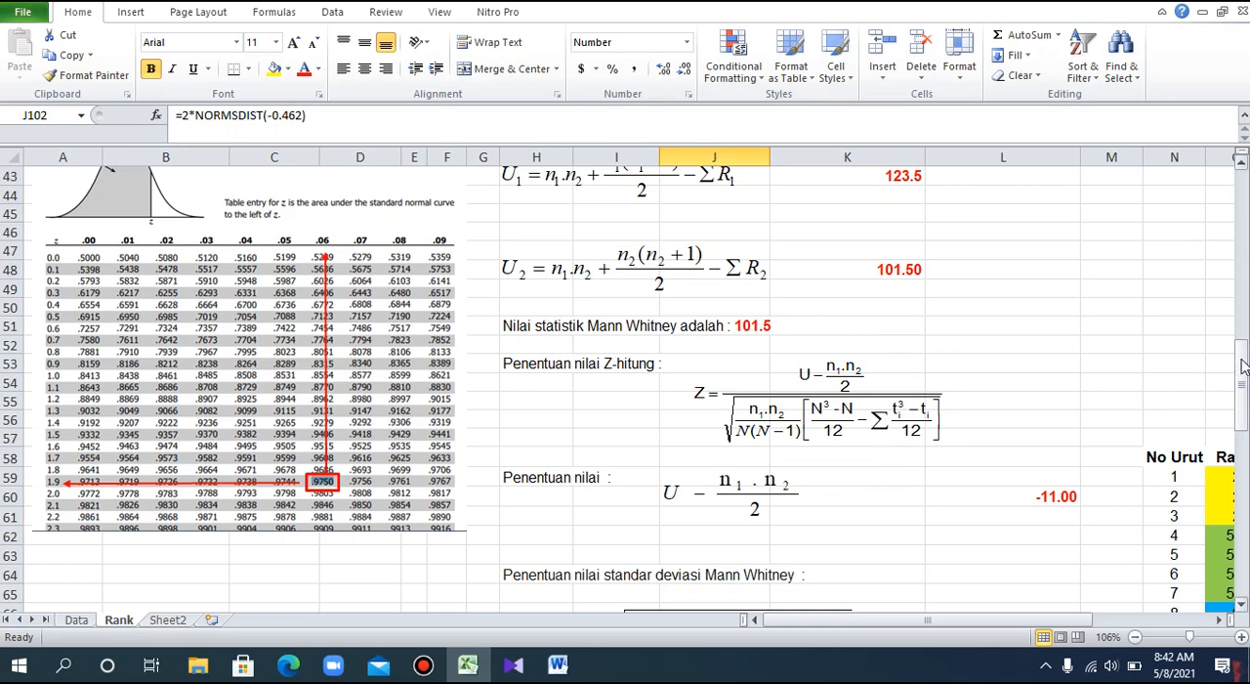
{"action": "left_click_drag", "start_coordinate": [1243, 365], "coordinate": [1246, 485]}
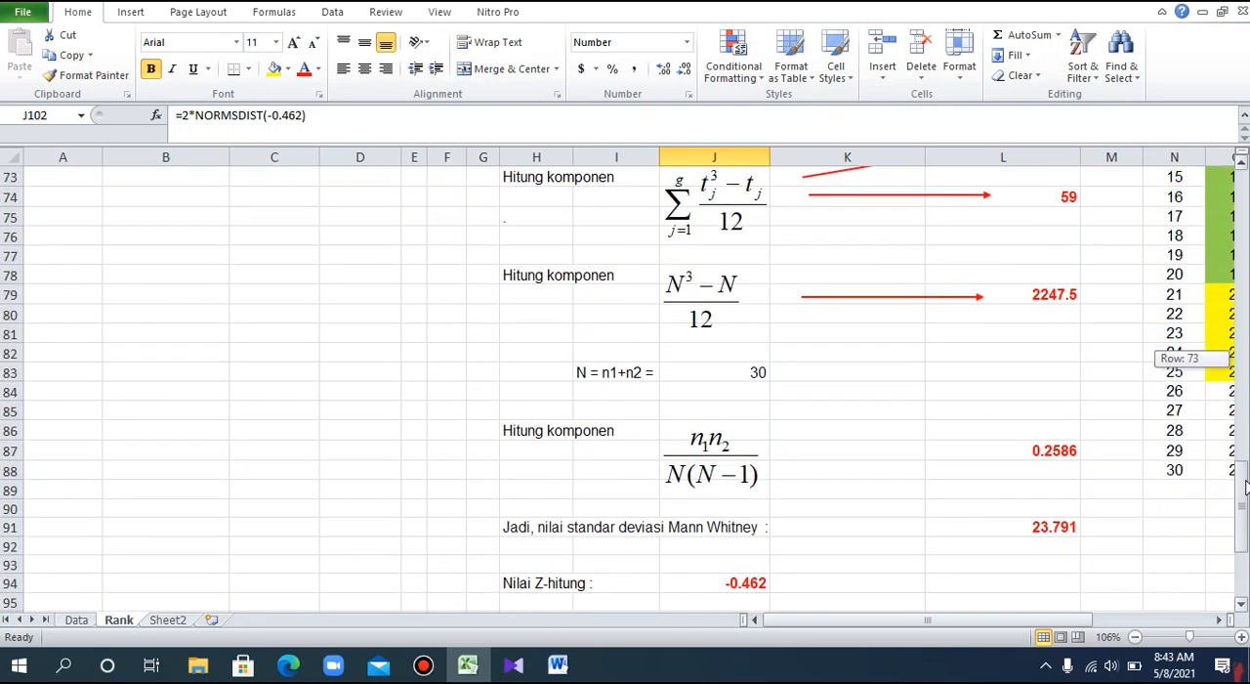
{"action": "left_click_drag", "start_coordinate": [1245, 485], "coordinate": [1243, 373]}
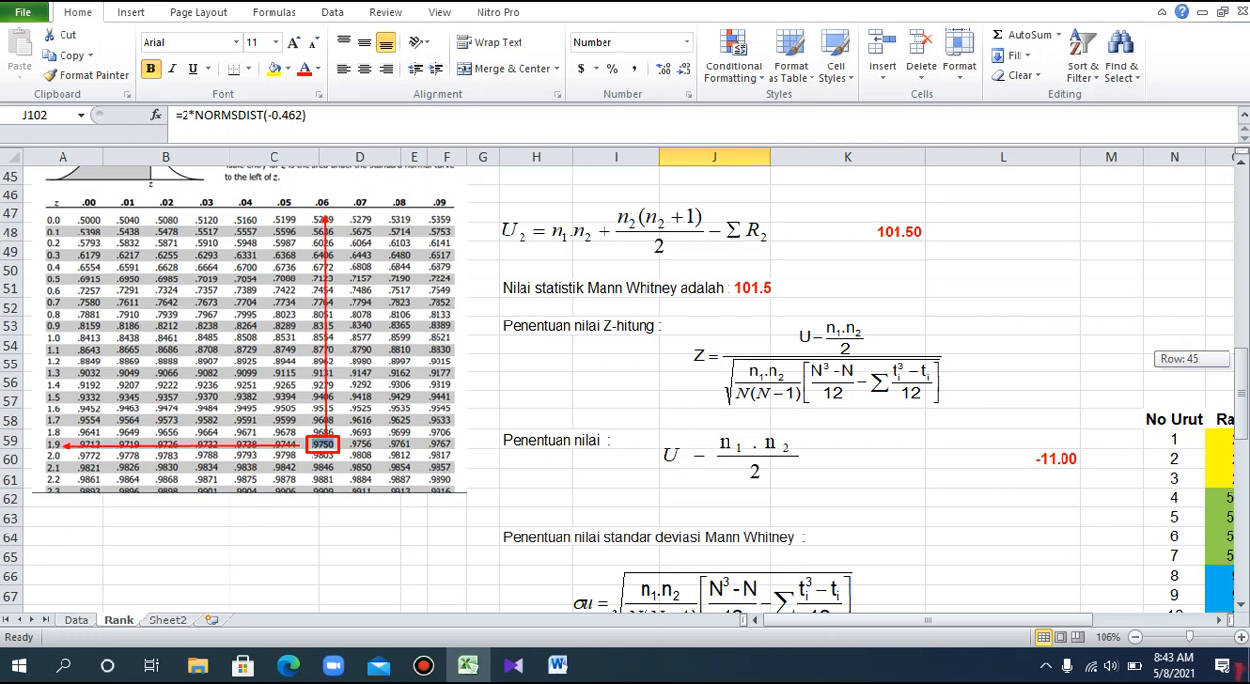
{"action": "left_click_drag", "start_coordinate": [1242, 359], "coordinate": [1245, 497]}
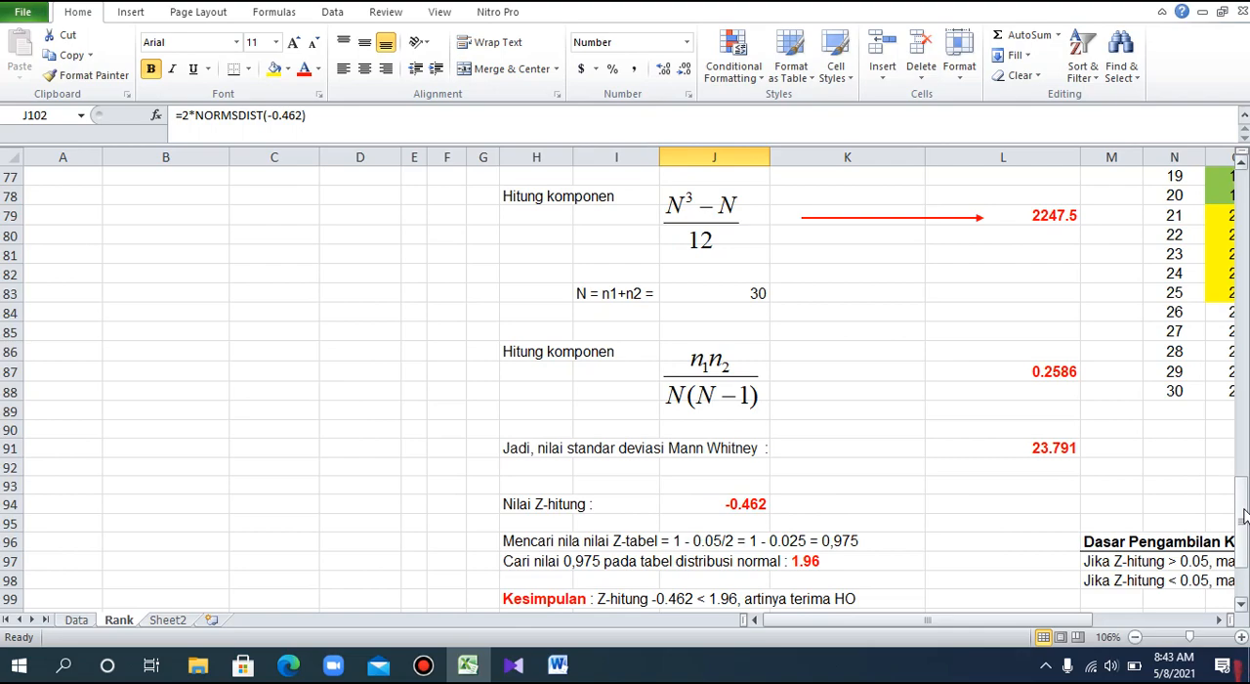
Compare Z-hitung with the Z entry in the Test Statistics table, and review the Z-tabel calculation in rows 96–97.
{"action": "left_click_drag", "start_coordinate": [1244, 515], "coordinate": [1243, 299]}
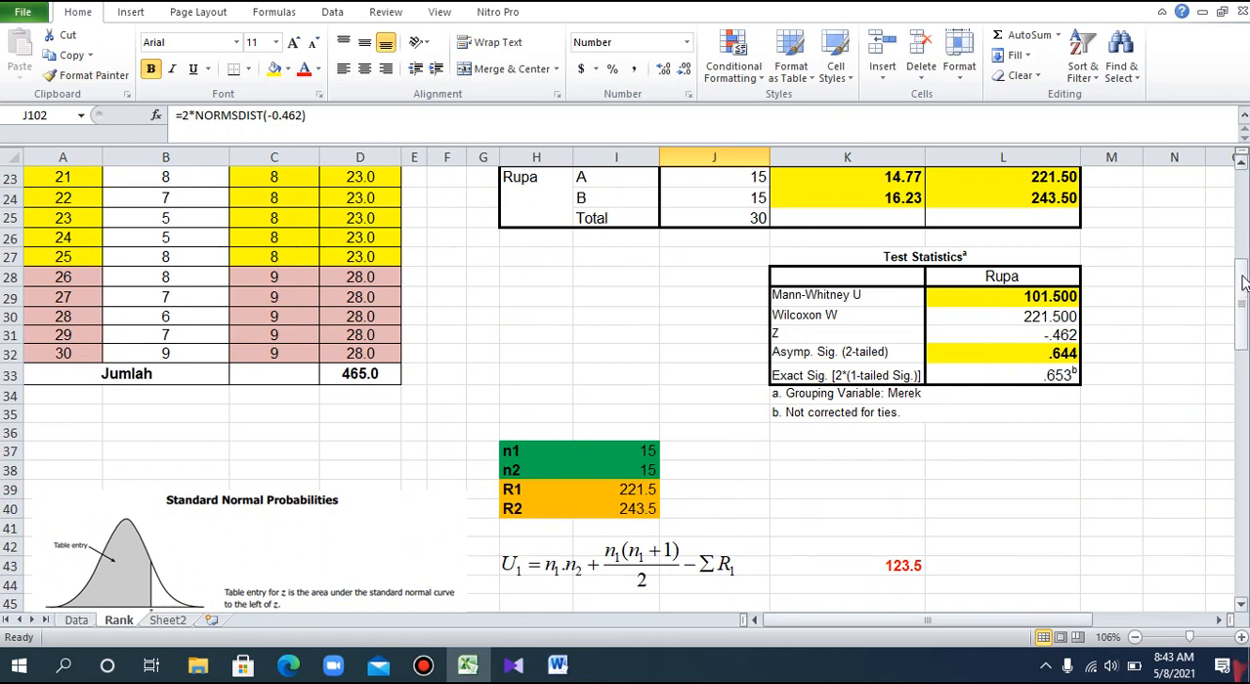
{"action": "left_click_drag", "start_coordinate": [1243, 282], "coordinate": [1245, 523]}
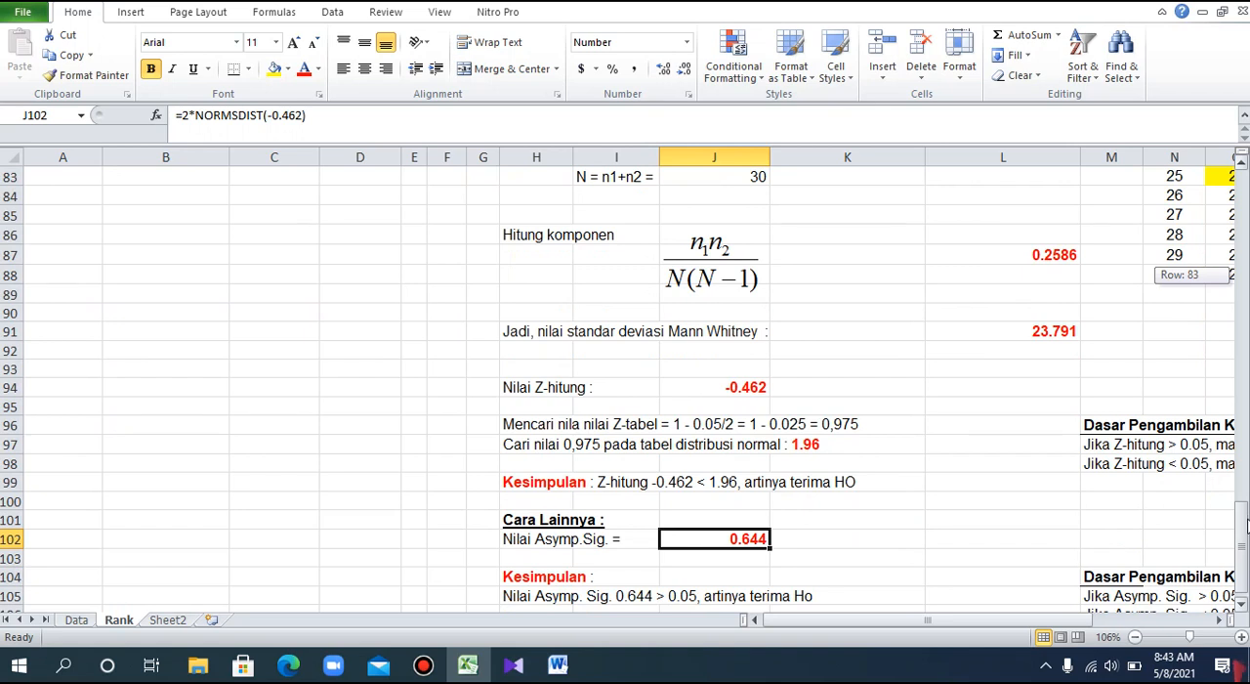
{"action": "left_click_drag", "start_coordinate": [1245, 523], "coordinate": [1244, 523]}
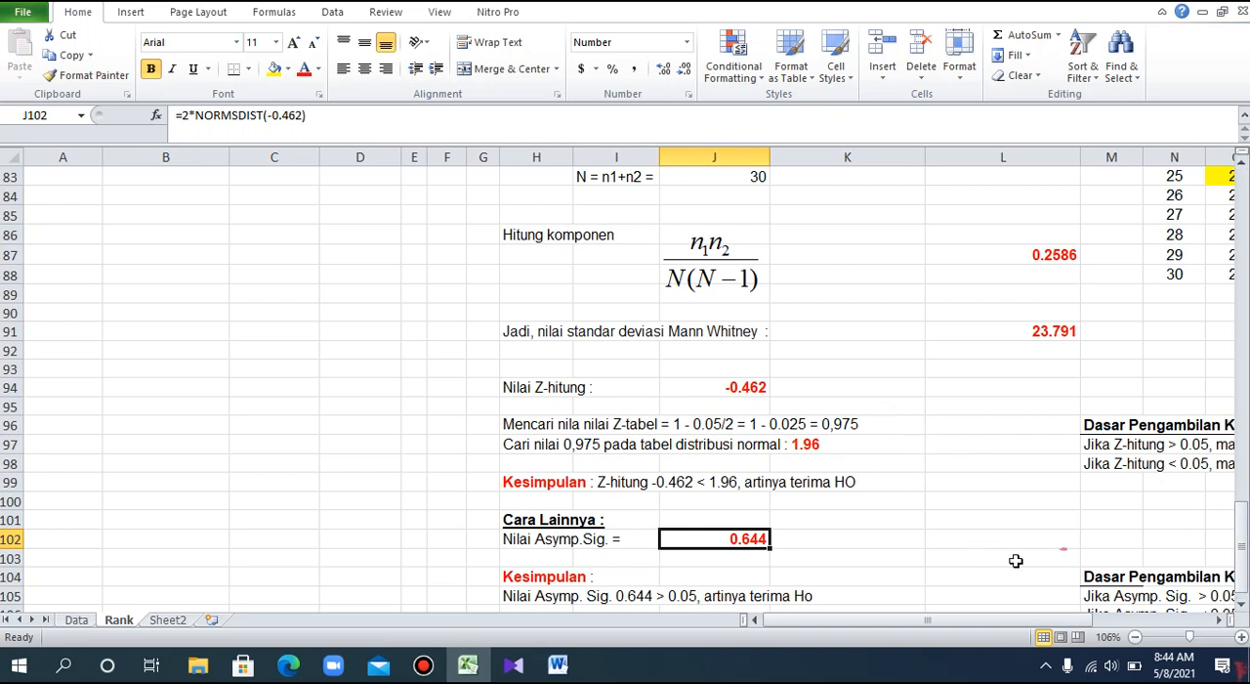
{"action": "left_click_drag", "start_coordinate": [1243, 527], "coordinate": [1245, 543]}
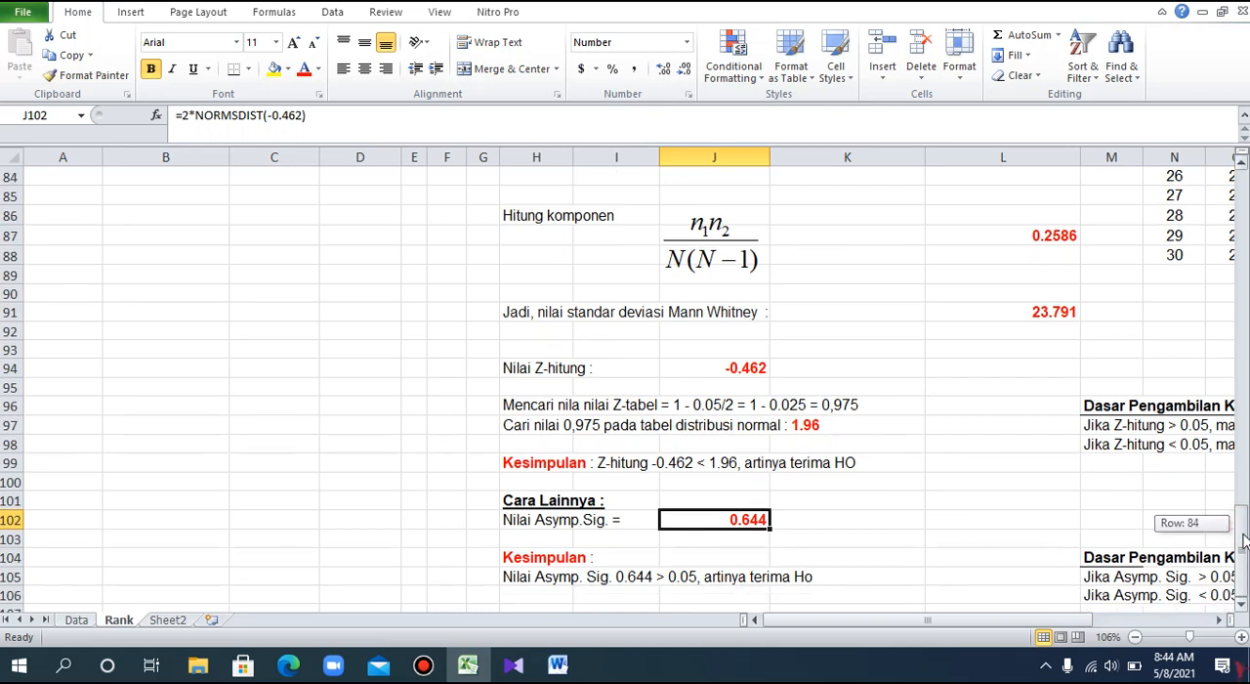
{"action": "left_click_drag", "start_coordinate": [1245, 542], "coordinate": [1246, 543]}
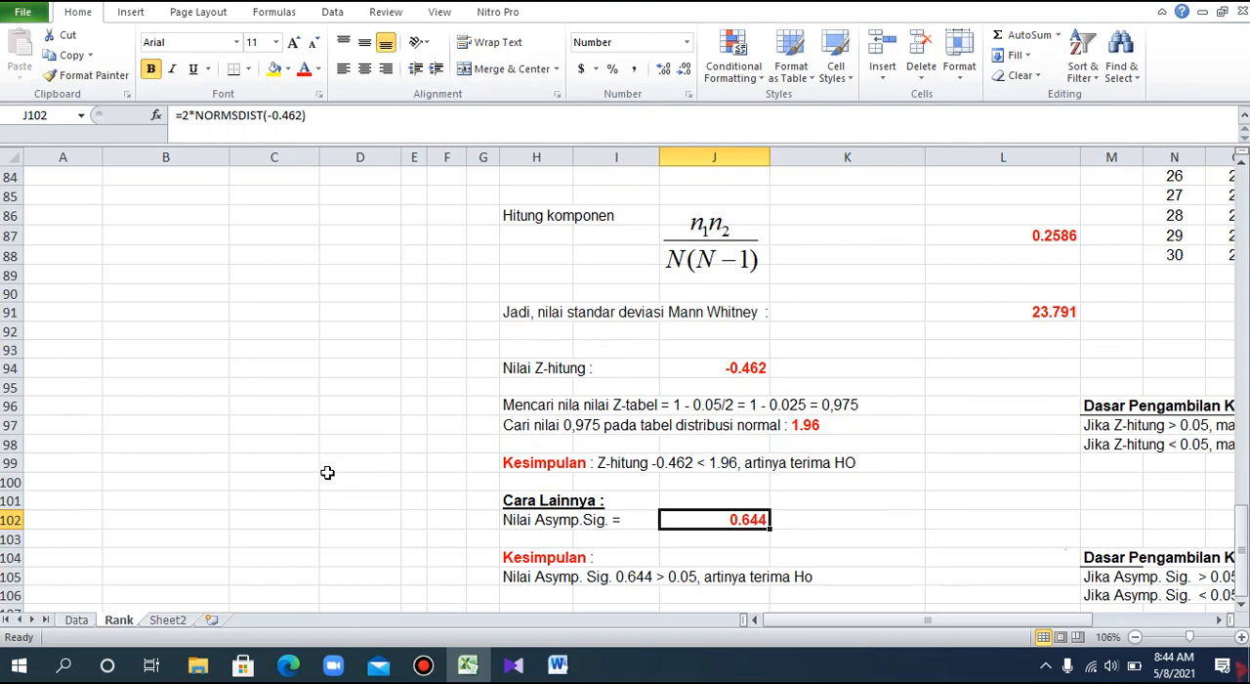
Look up the 0.975 probability in the Standard Normal Probabilities table and relate its row and column to the Z-tabel line.
{"action": "scroll", "coordinate": [327, 471], "scroll_direction": "up", "scroll_amount": 12}
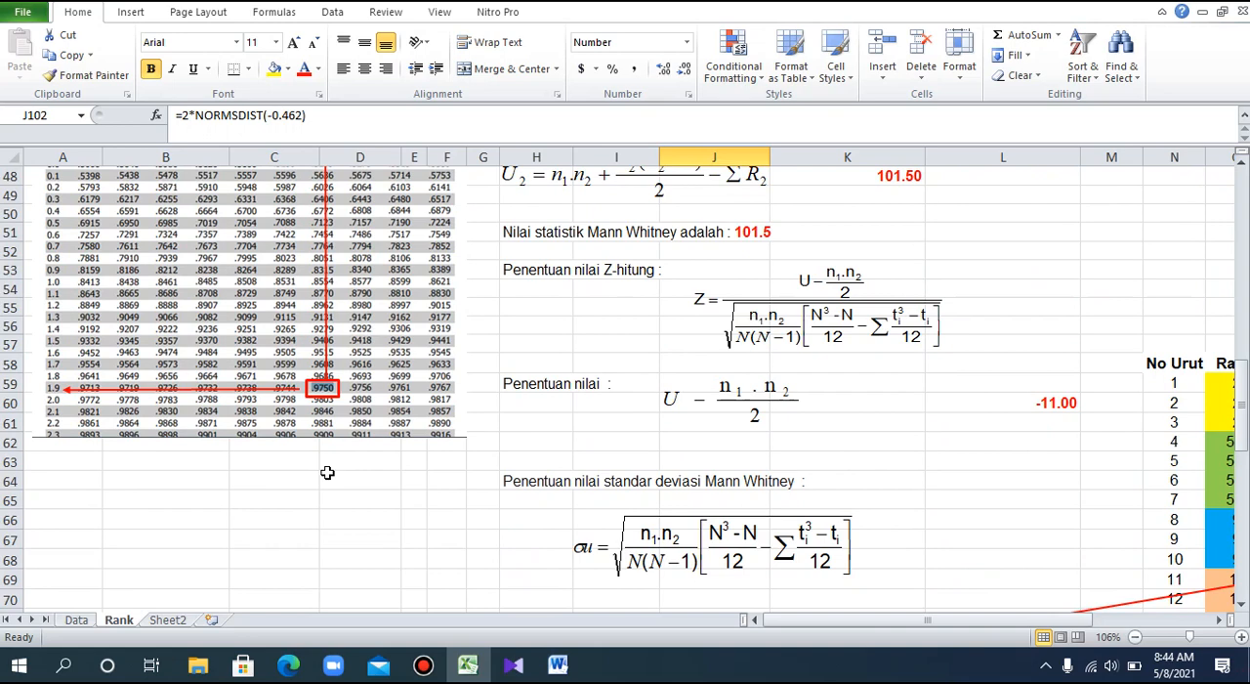
{"action": "scroll", "coordinate": [328, 472], "scroll_direction": "up", "scroll_amount": 1}
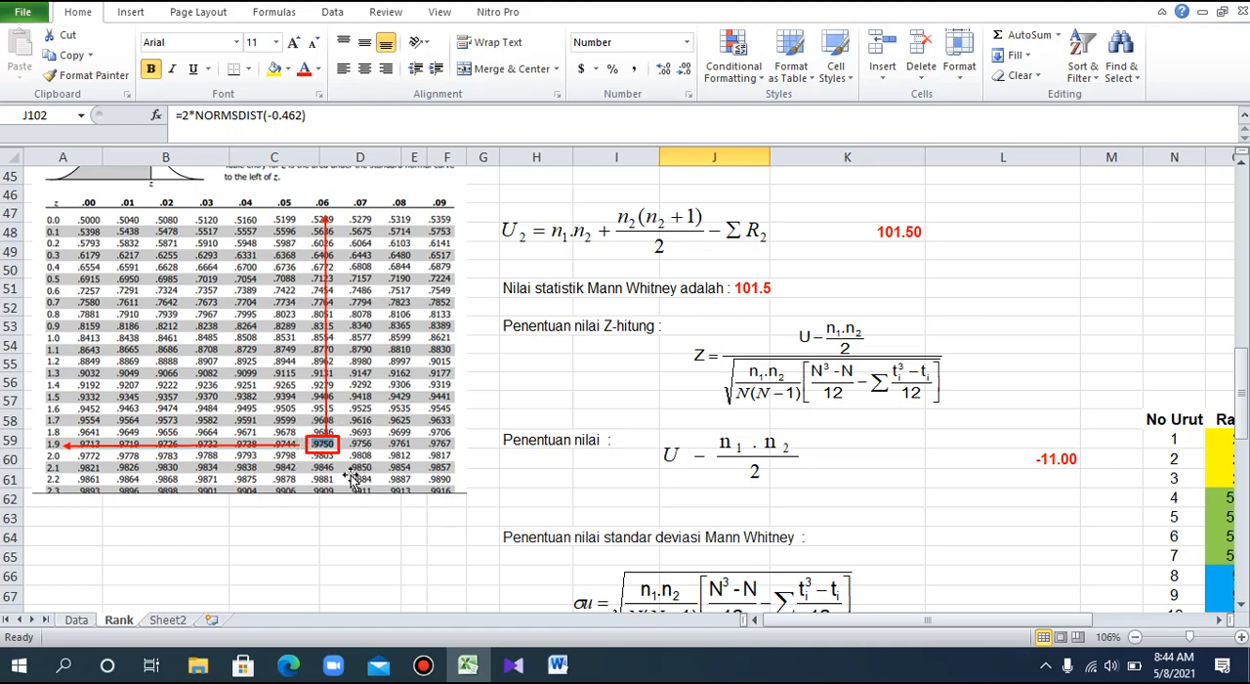
{"action": "scroll", "coordinate": [355, 479], "scroll_direction": "up", "scroll_amount": 2}
{"action": "scroll", "coordinate": [352, 473], "scroll_direction": "down", "scroll_amount": 2}
{"action": "left_click_drag", "start_coordinate": [1244, 374], "coordinate": [1242, 382]}
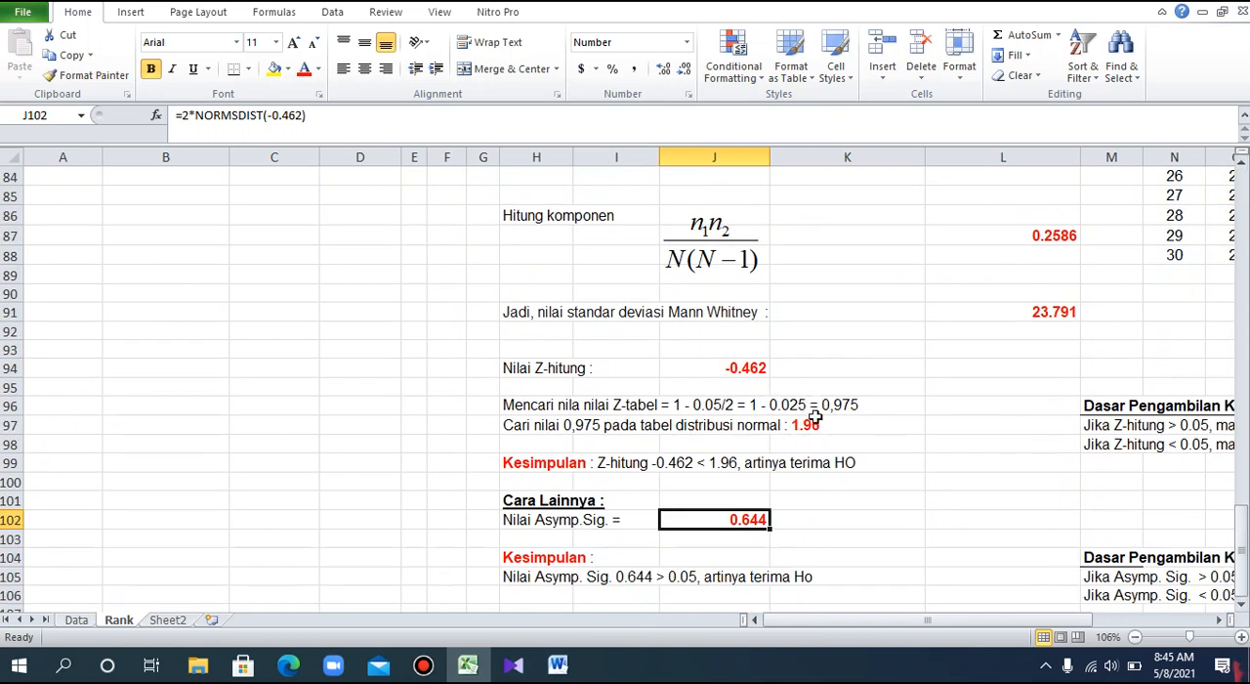
Review the decision rules for Z-hitung and Asymp. Sig. beside their conclusions in rows 96–106.
{"action": "left_click_drag", "start_coordinate": [849, 621], "coordinate": [954, 636]}
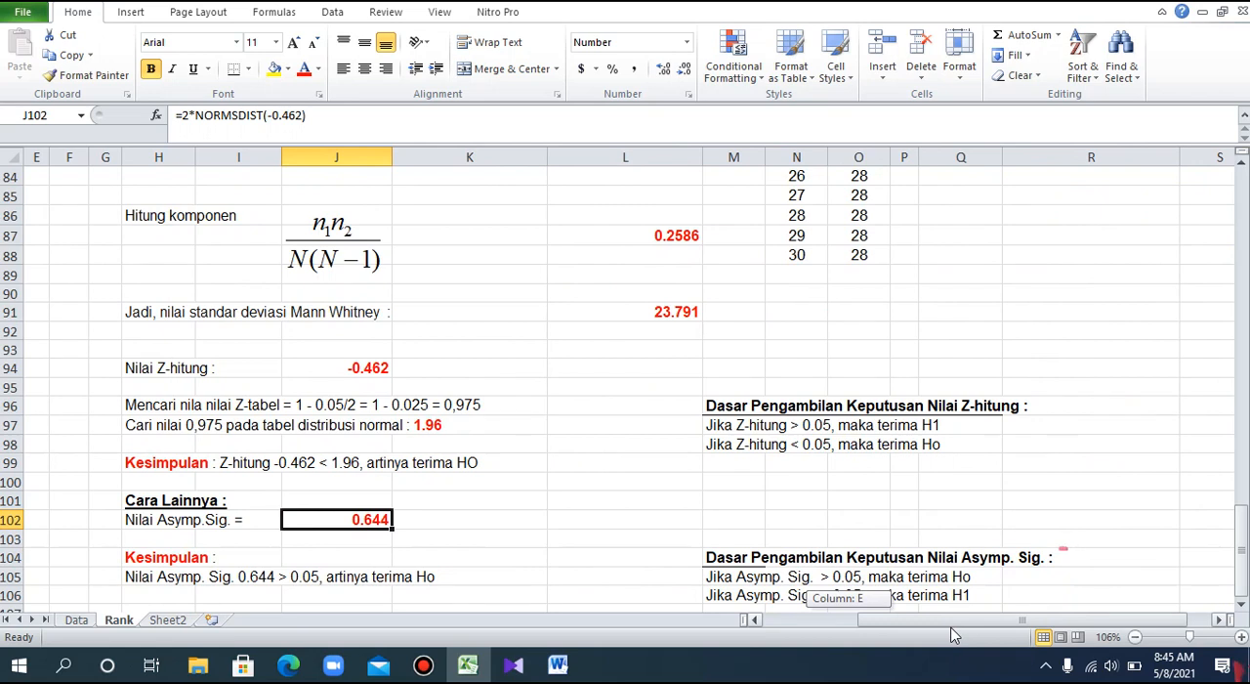
{"action": "left_click_drag", "start_coordinate": [955, 636], "coordinate": [954, 636]}
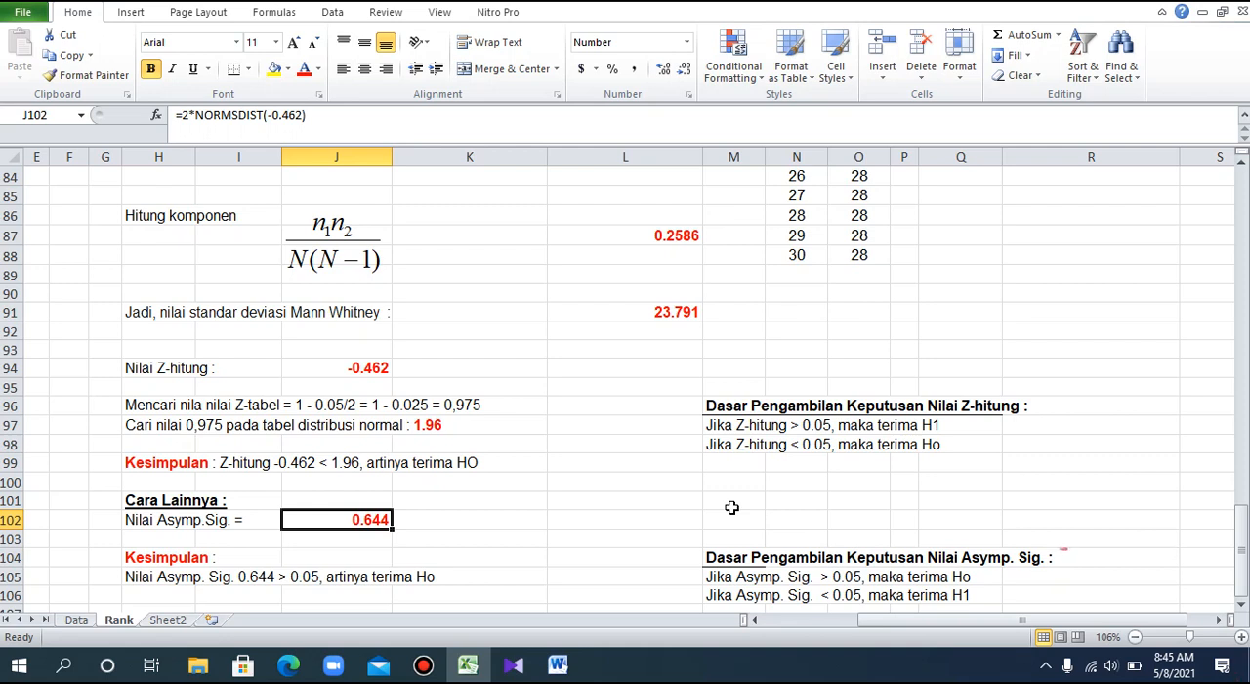
{"action": "left_click", "coordinate": [933, 625]}
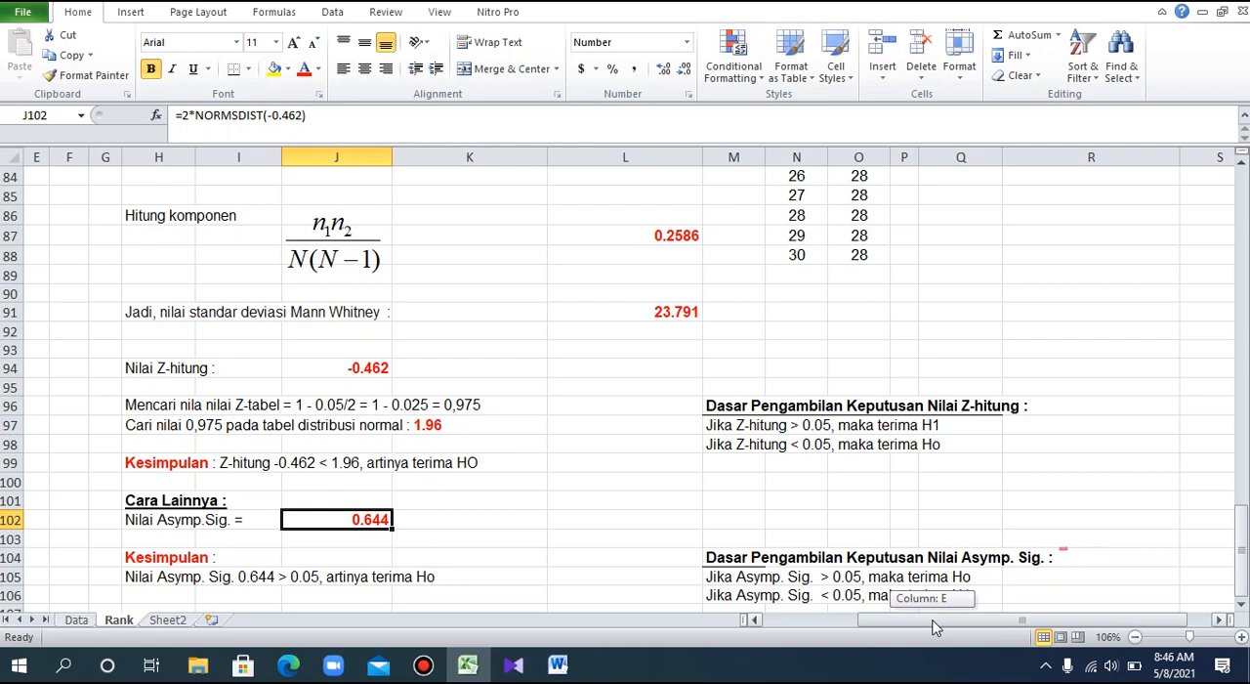
{"action": "left_click_drag", "start_coordinate": [933, 625], "coordinate": [905, 628]}
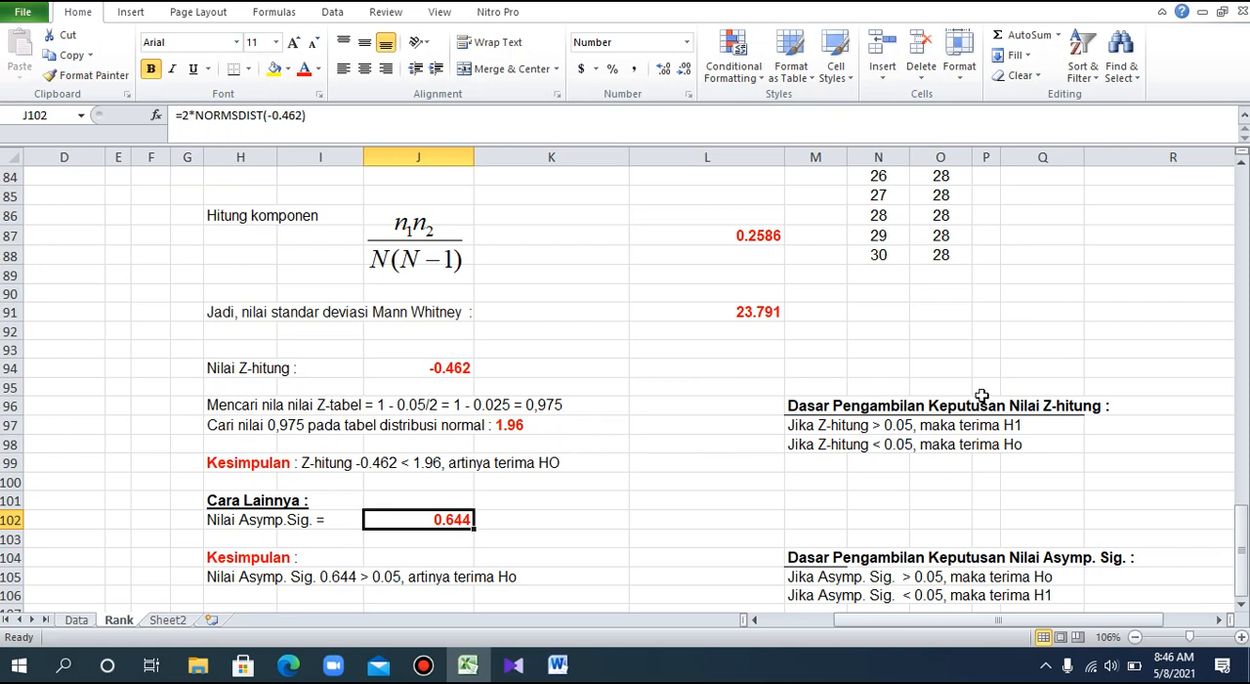
{"action": "left_click_drag", "start_coordinate": [1244, 532], "coordinate": [1244, 534]}
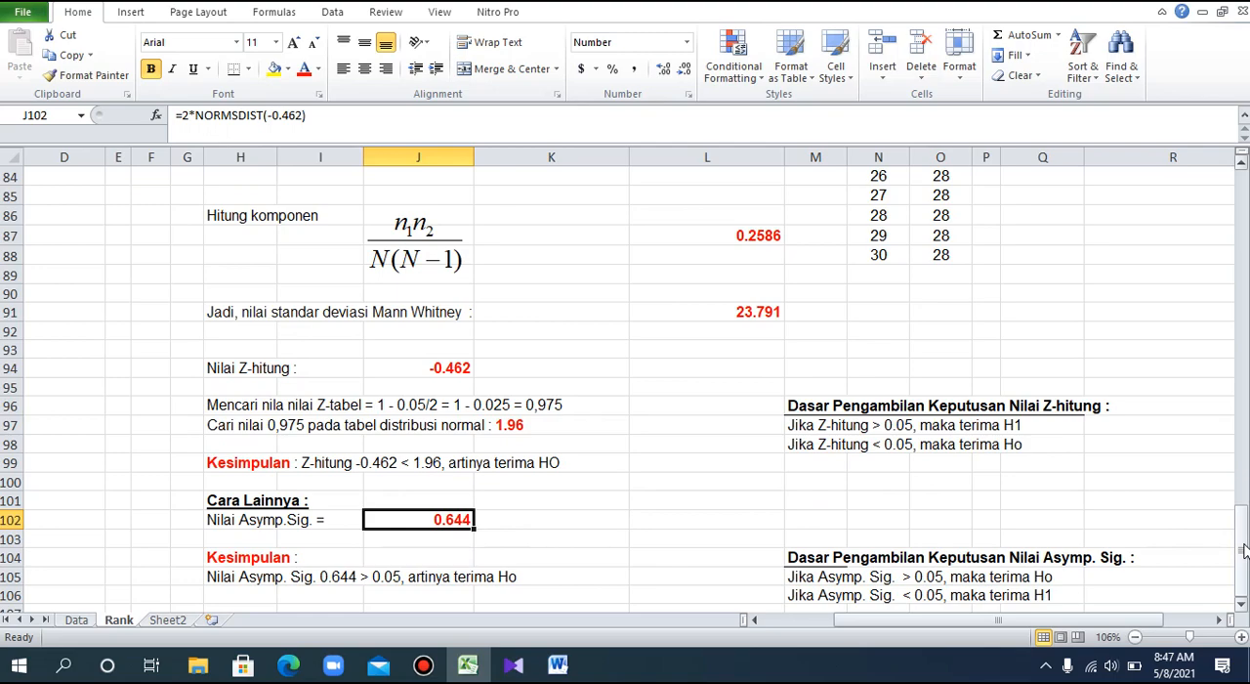
Compare the Asymp. Sig. calculation in J102 with the two-tailed significance in the Test Statistics table.
{"action": "left_click_drag", "start_coordinate": [1244, 550], "coordinate": [1244, 306]}
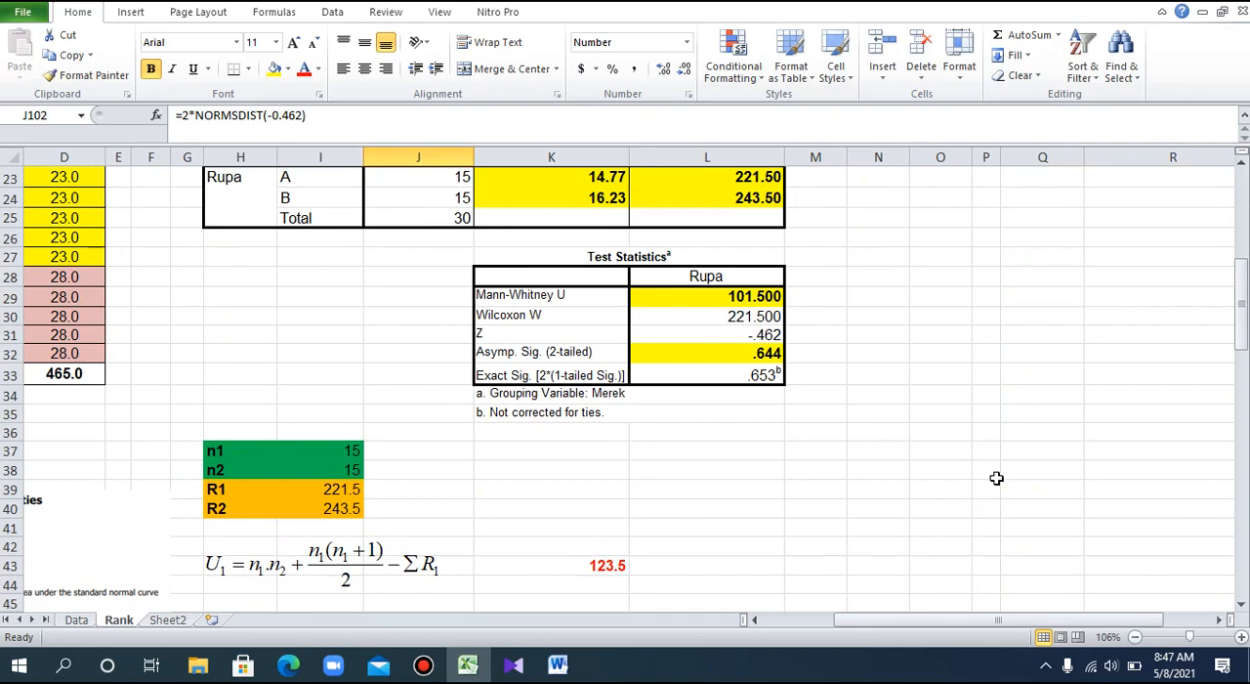
{"action": "left_click_drag", "start_coordinate": [1242, 274], "coordinate": [1242, 530]}
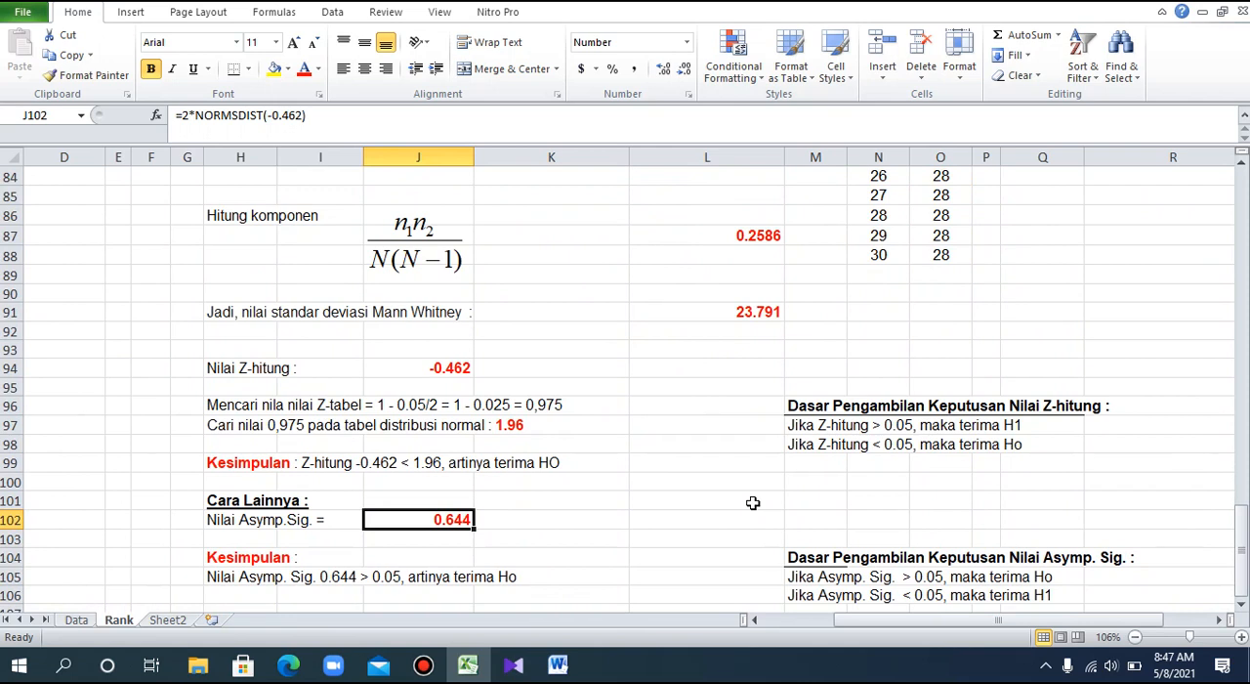
{"action": "left_click", "coordinate": [1242, 547]}
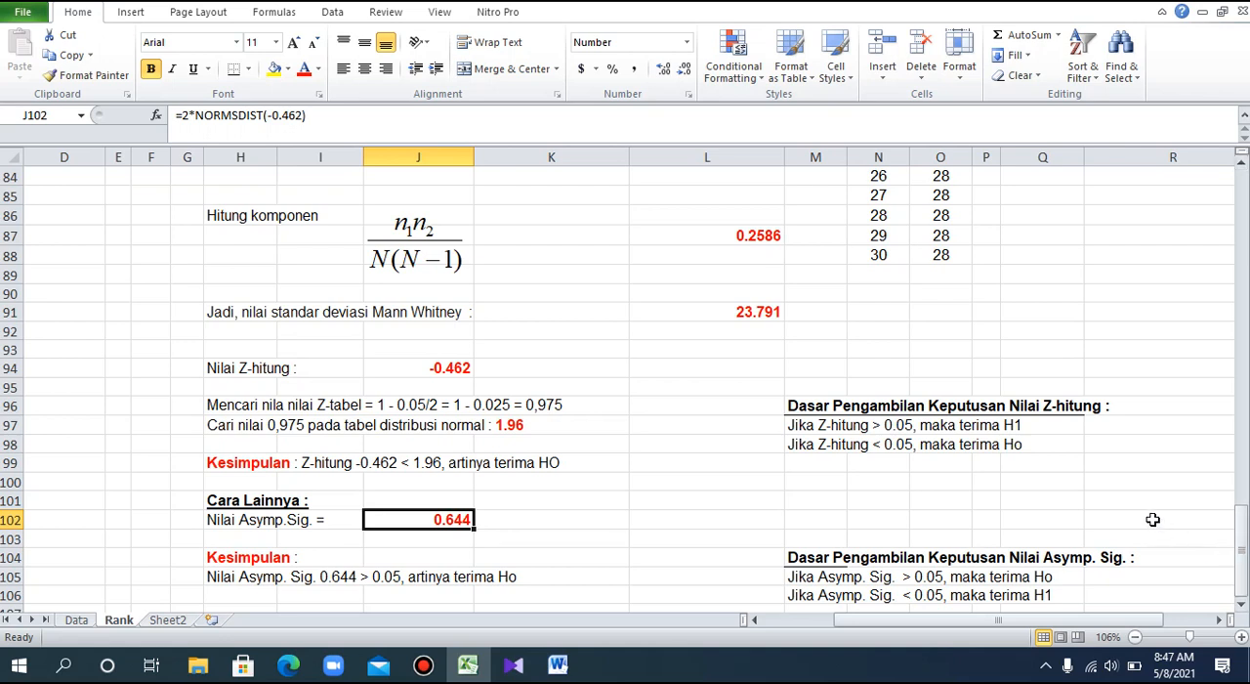